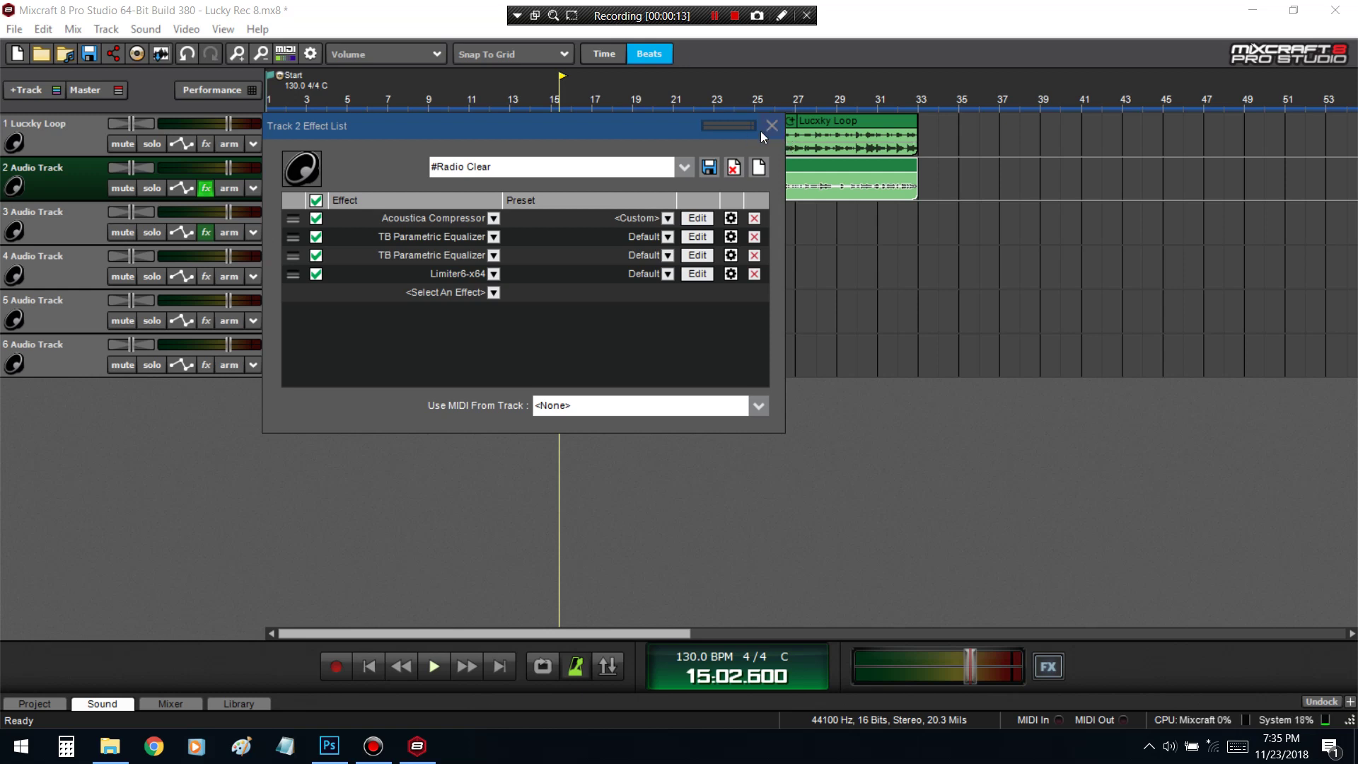
# Close Track 2's effect list holding the #Radio Clear chain
pyautogui.click(770, 125)
# Turn on looping and play the song from the start, stopping at bar 17
pyautogui.click(550, 672)
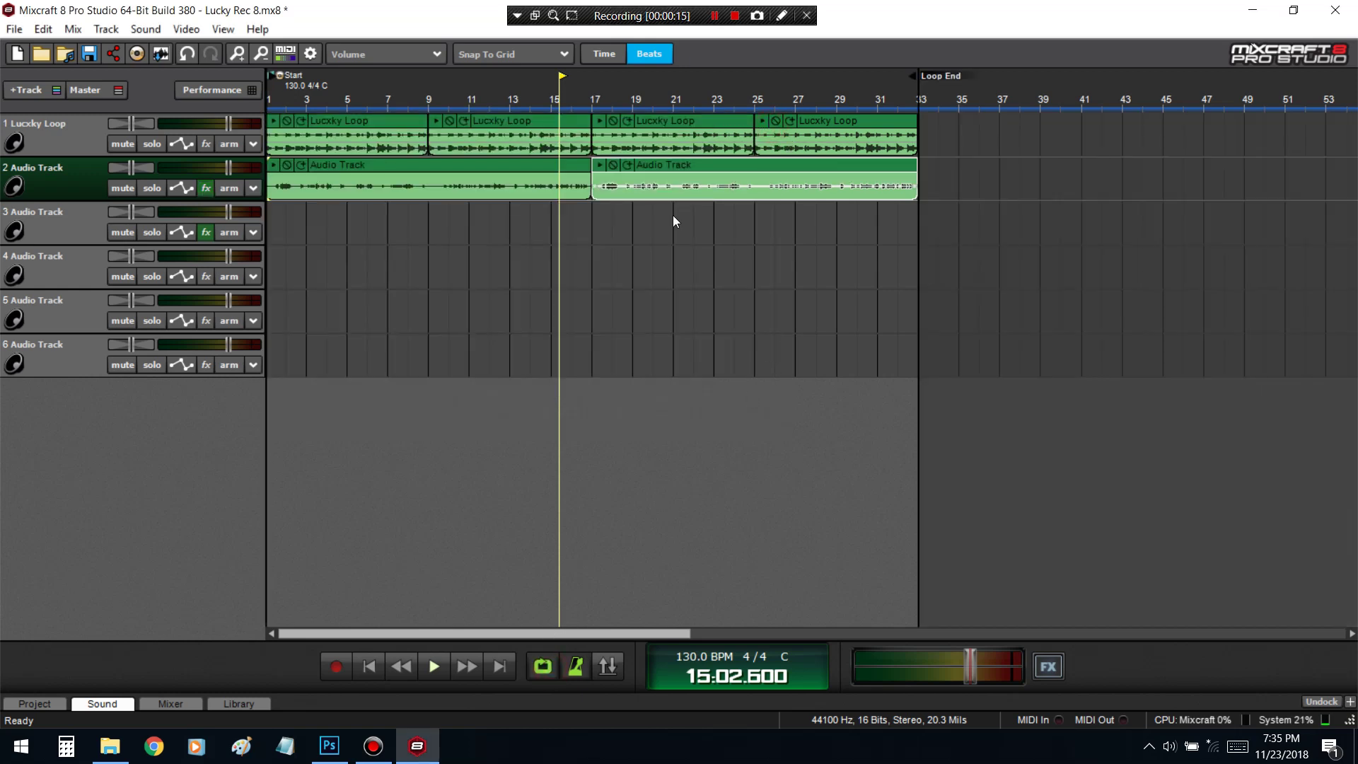
pyautogui.click(366, 669)
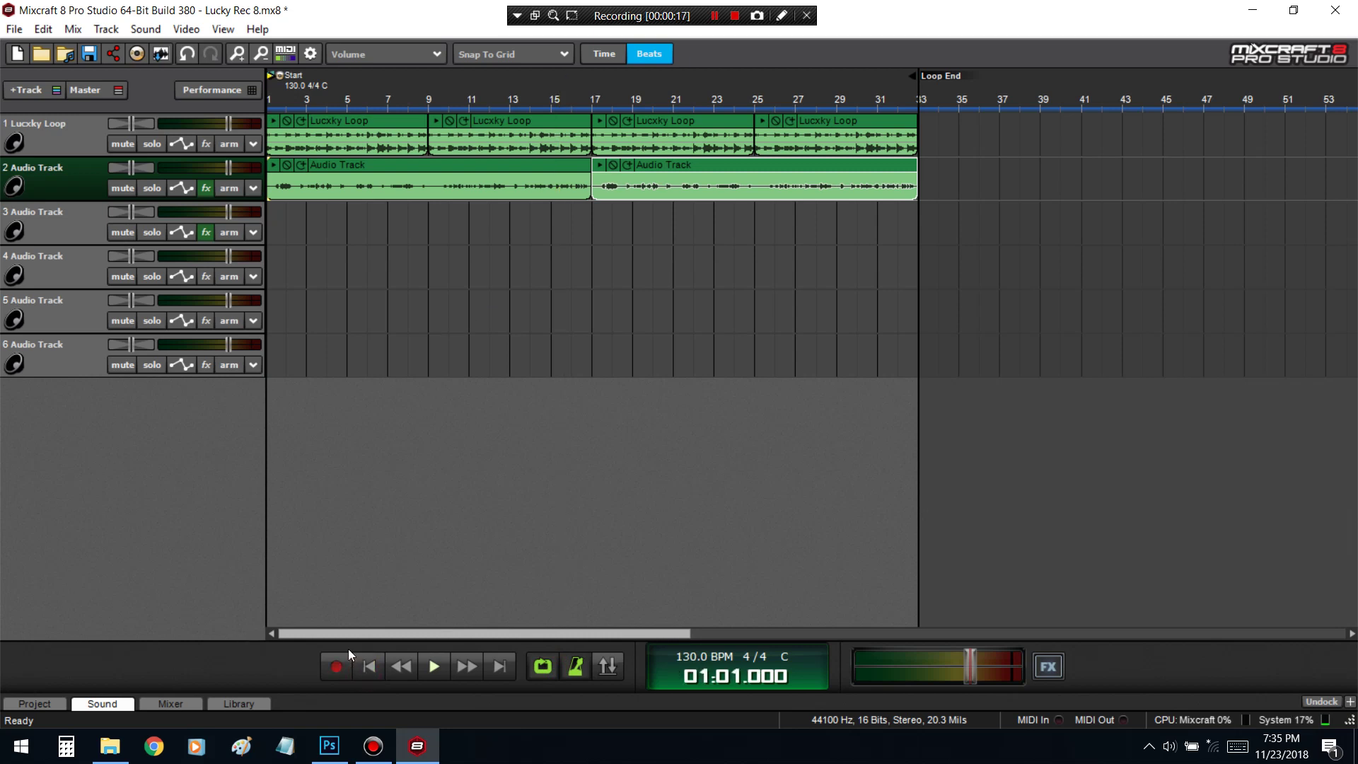
pyautogui.press('space')
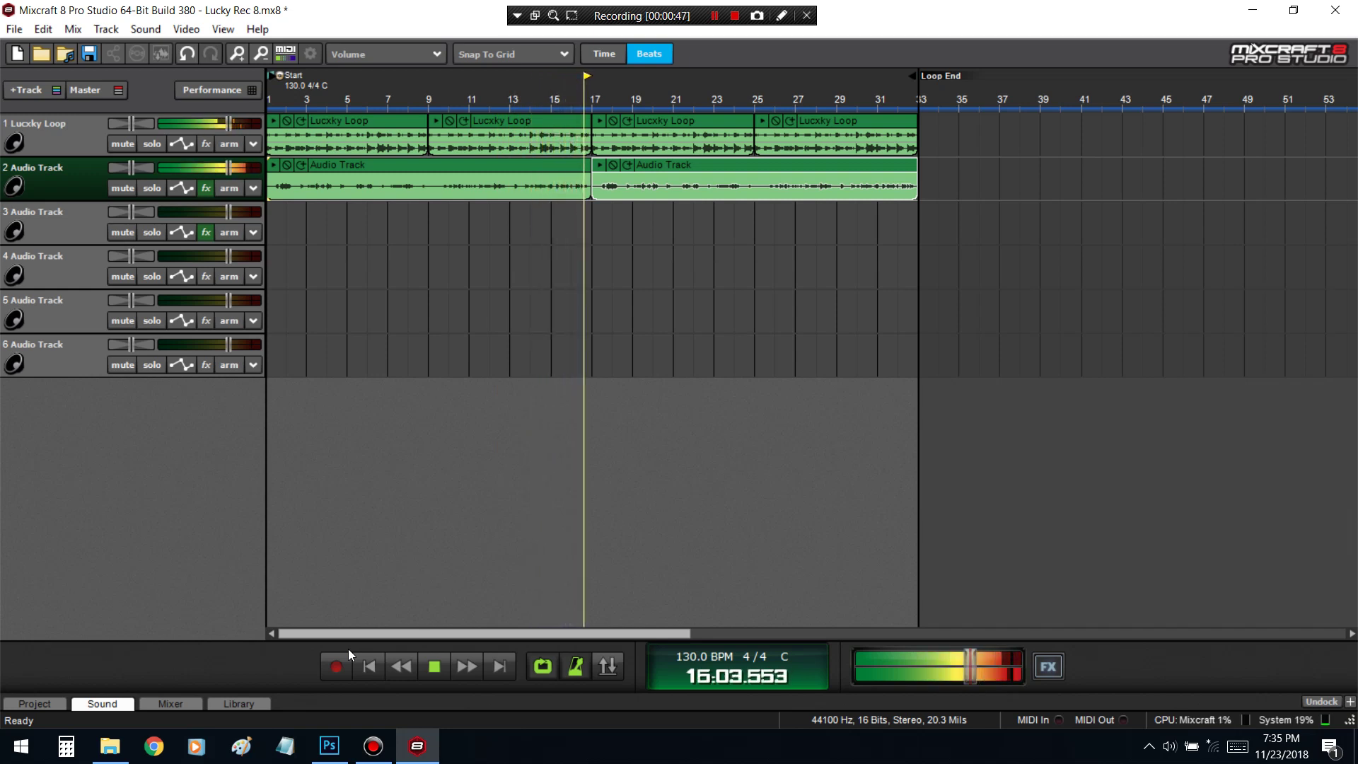
pyautogui.press('space')
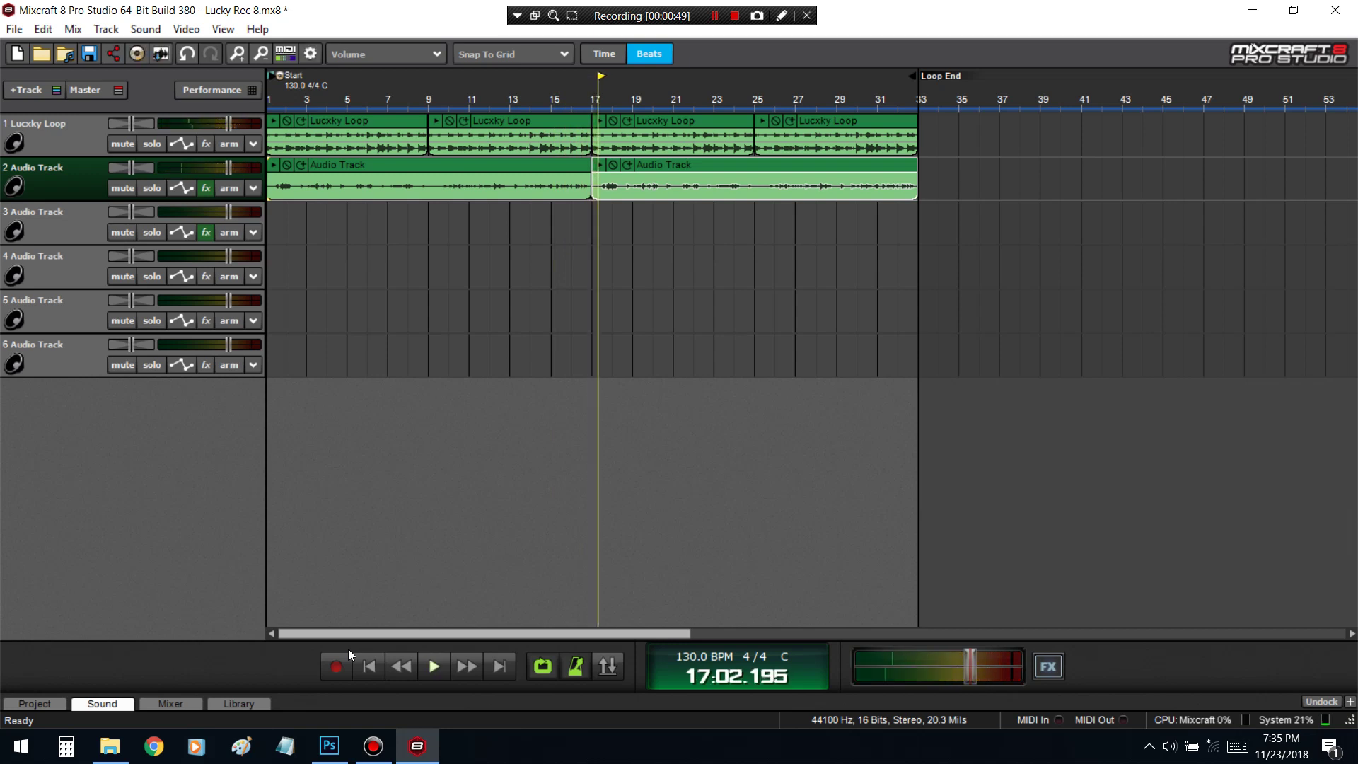
# Add Acoustica Distortion to Track 2's chain, placed before Limiter6-x64
pyautogui.click(206, 188)
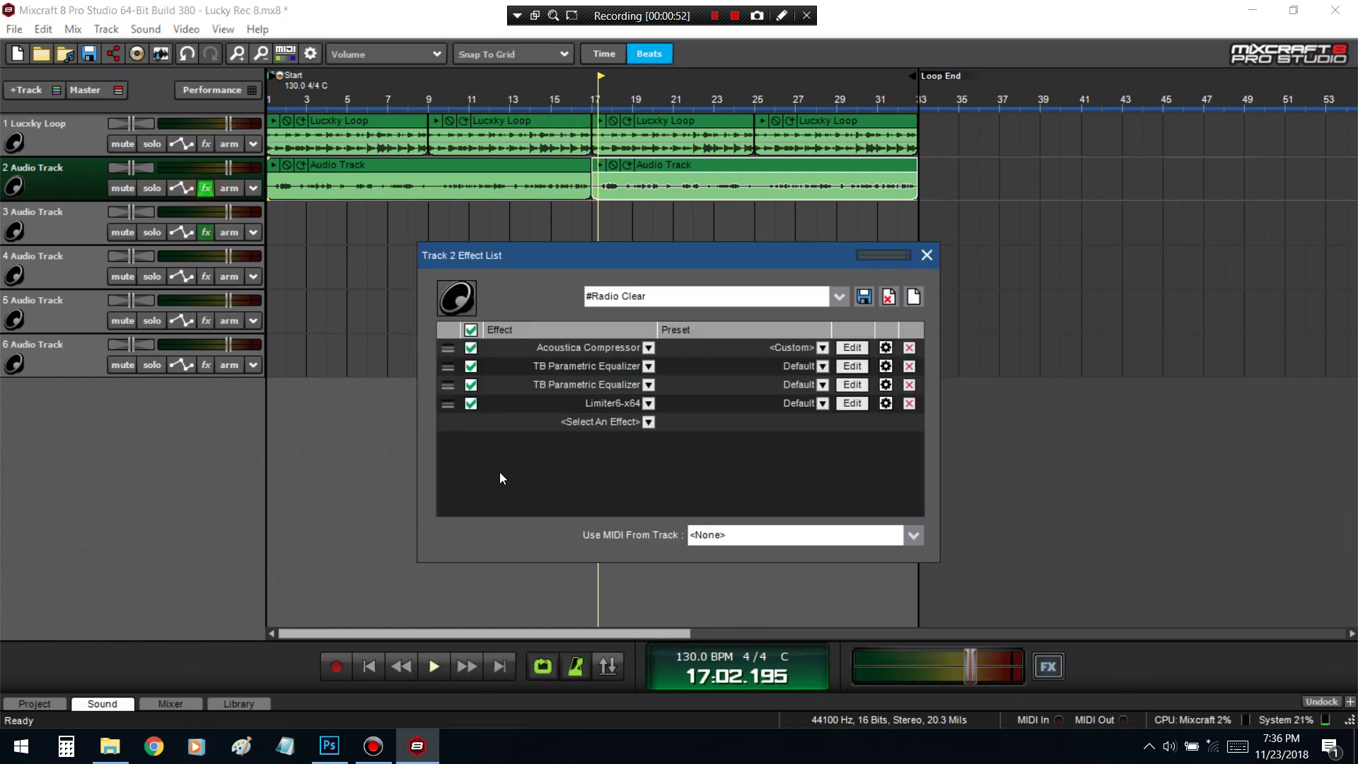
pyautogui.click(615, 422)
pyautogui.scroll(-5, 617, 609)
pyautogui.scroll(5, 616, 601)
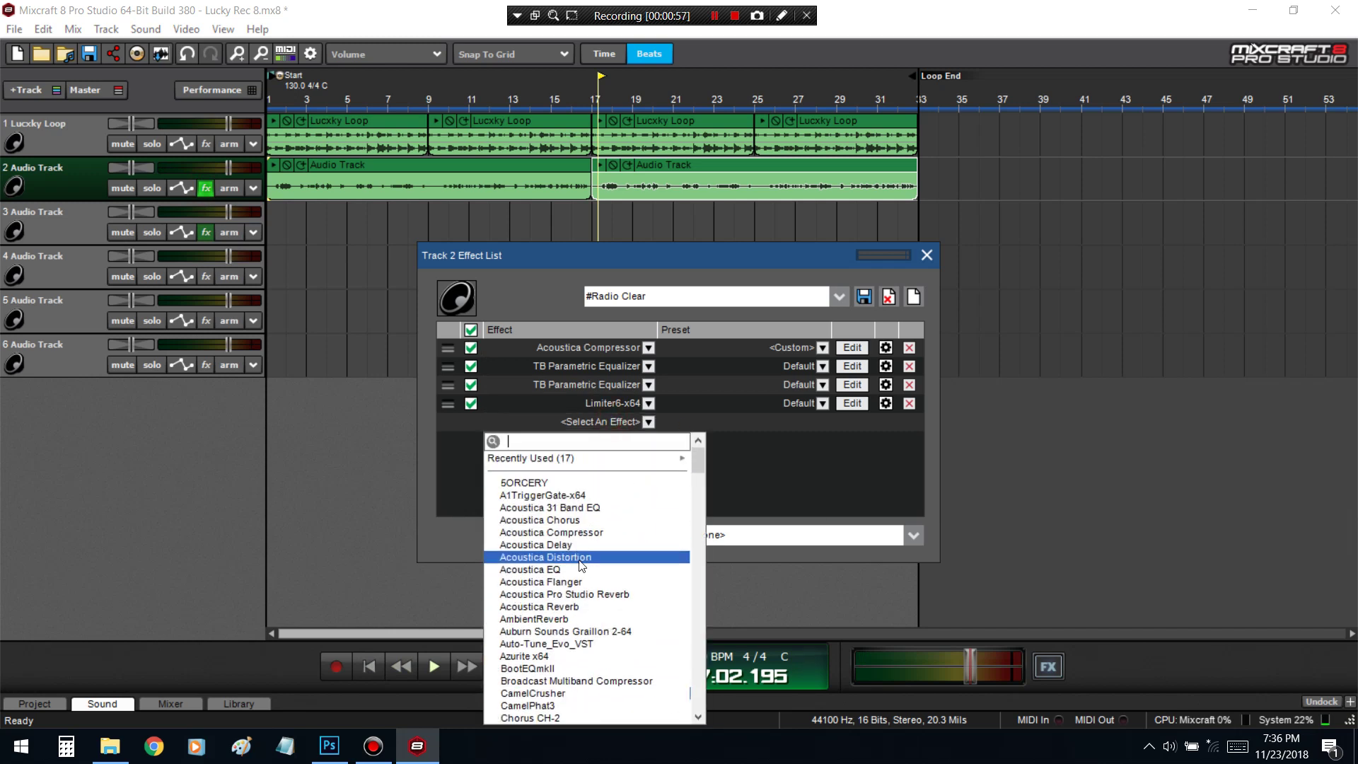
pyautogui.click(580, 558)
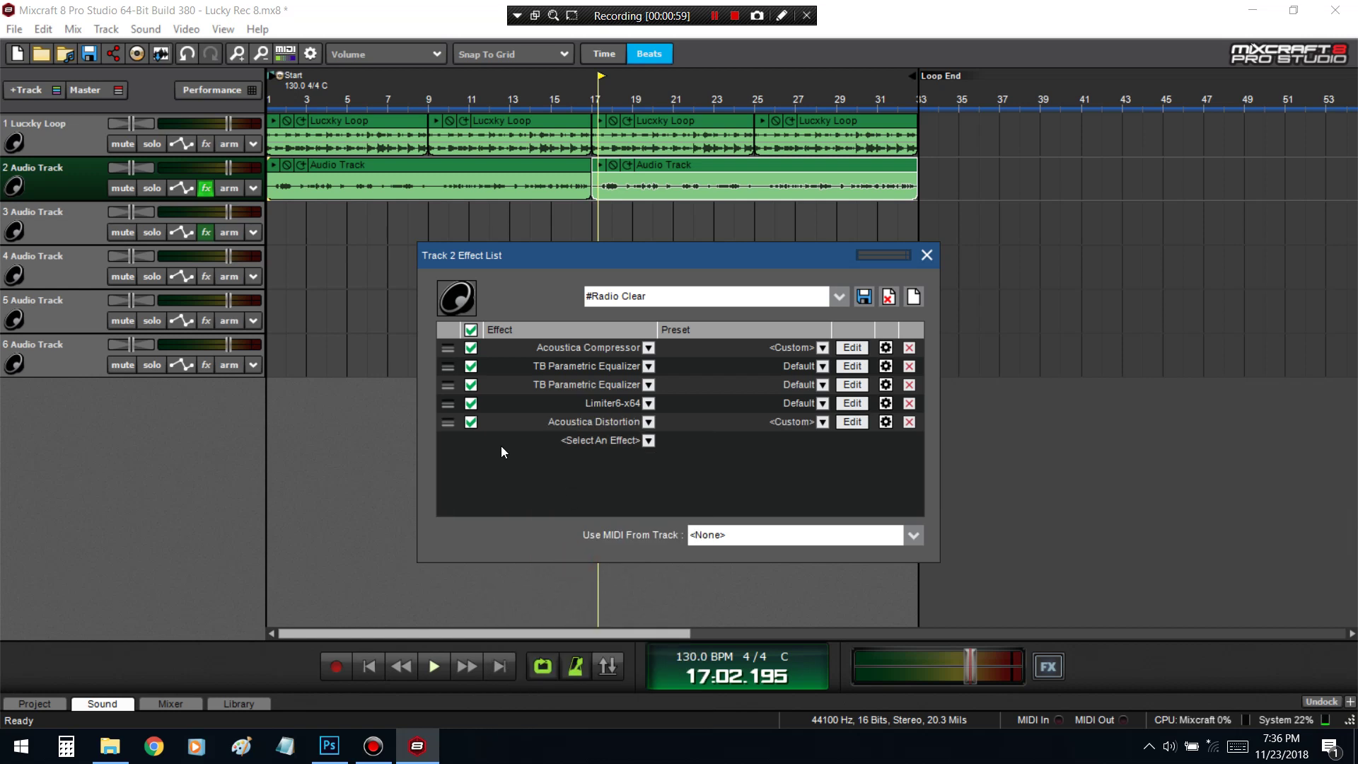
pyautogui.moveTo(449, 404); pyautogui.dragTo(449, 422)
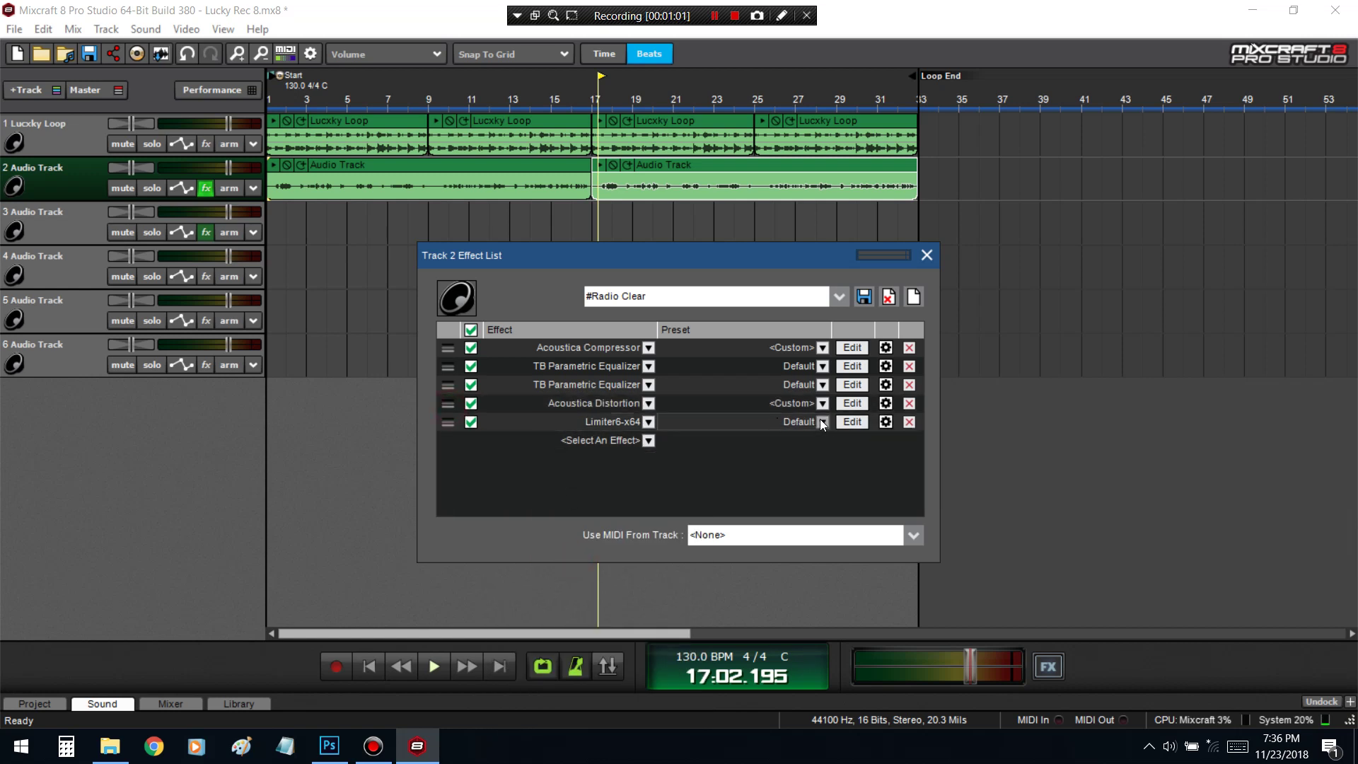
# Play the song from the start to audition the distortion
pyautogui.click(369, 668)
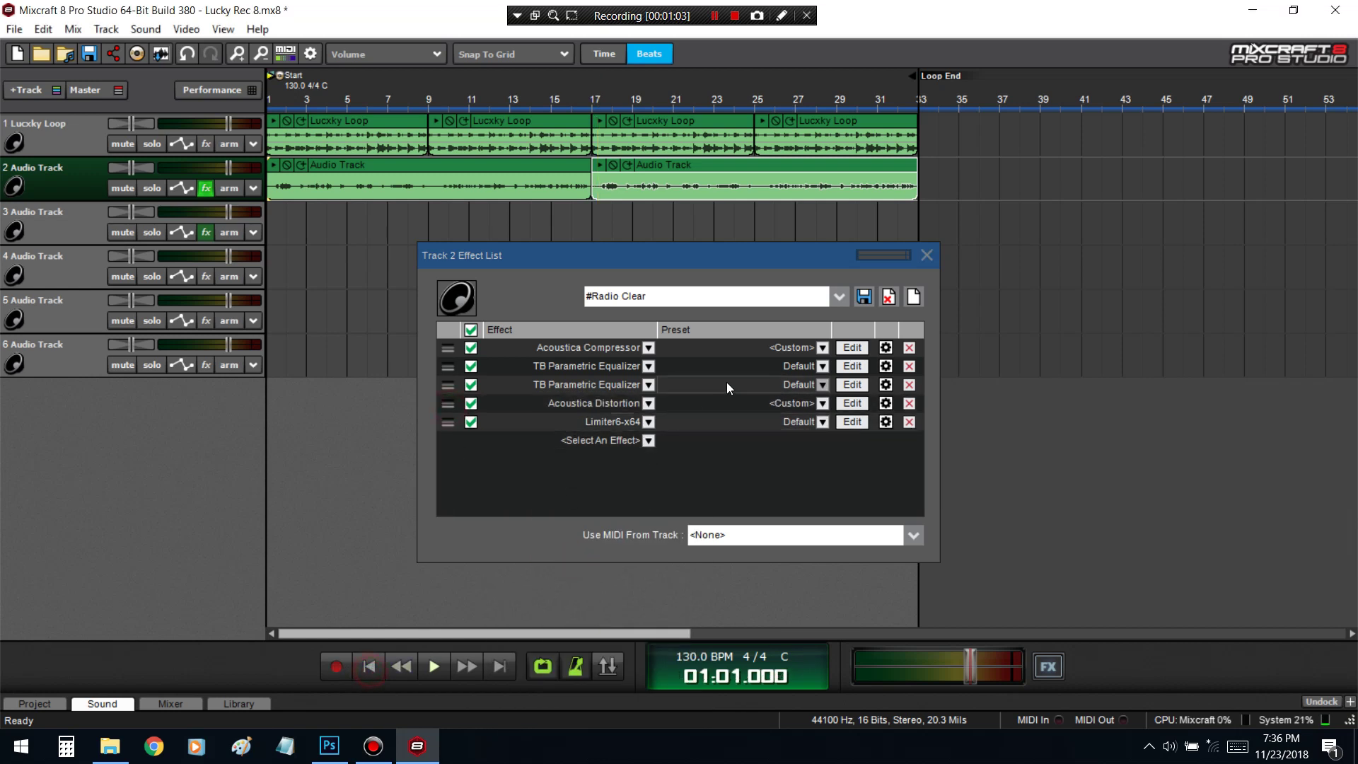
pyautogui.click(436, 663)
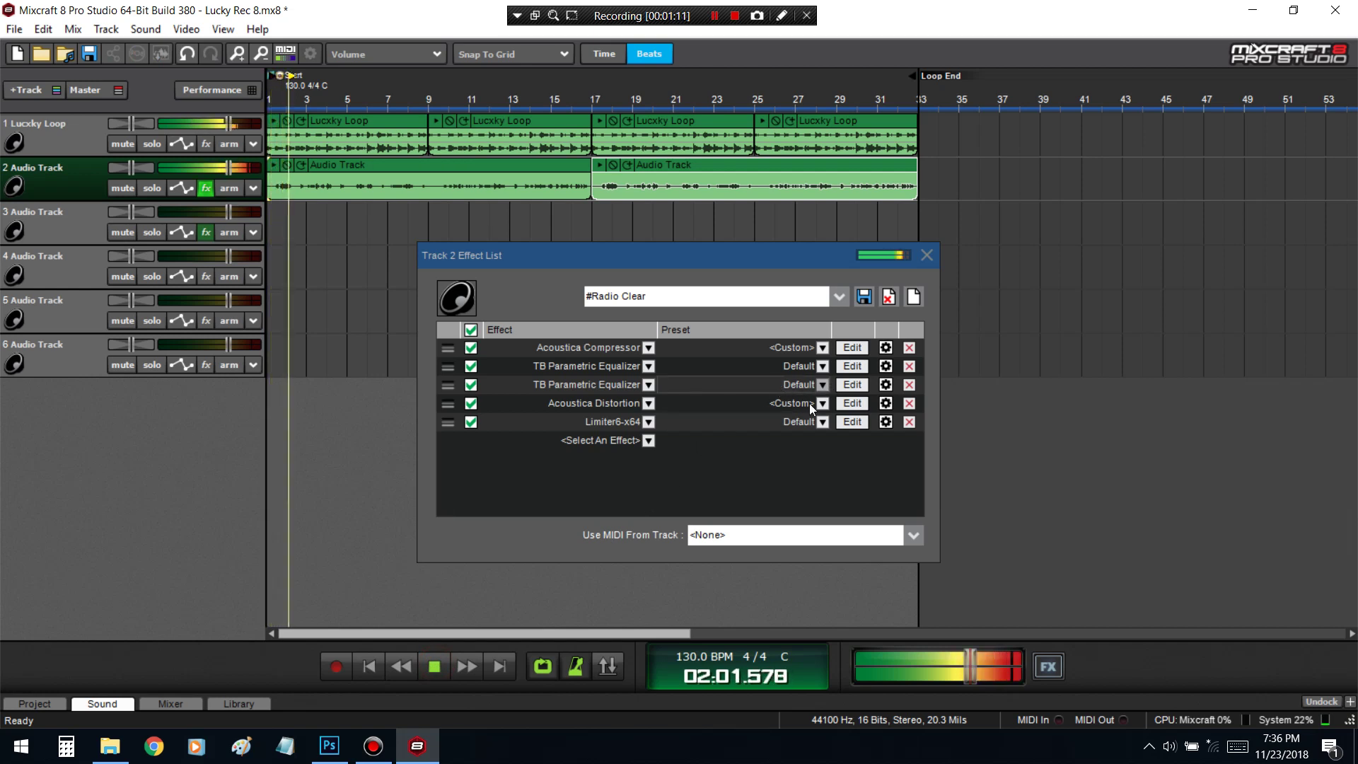
pyautogui.click(436, 665)
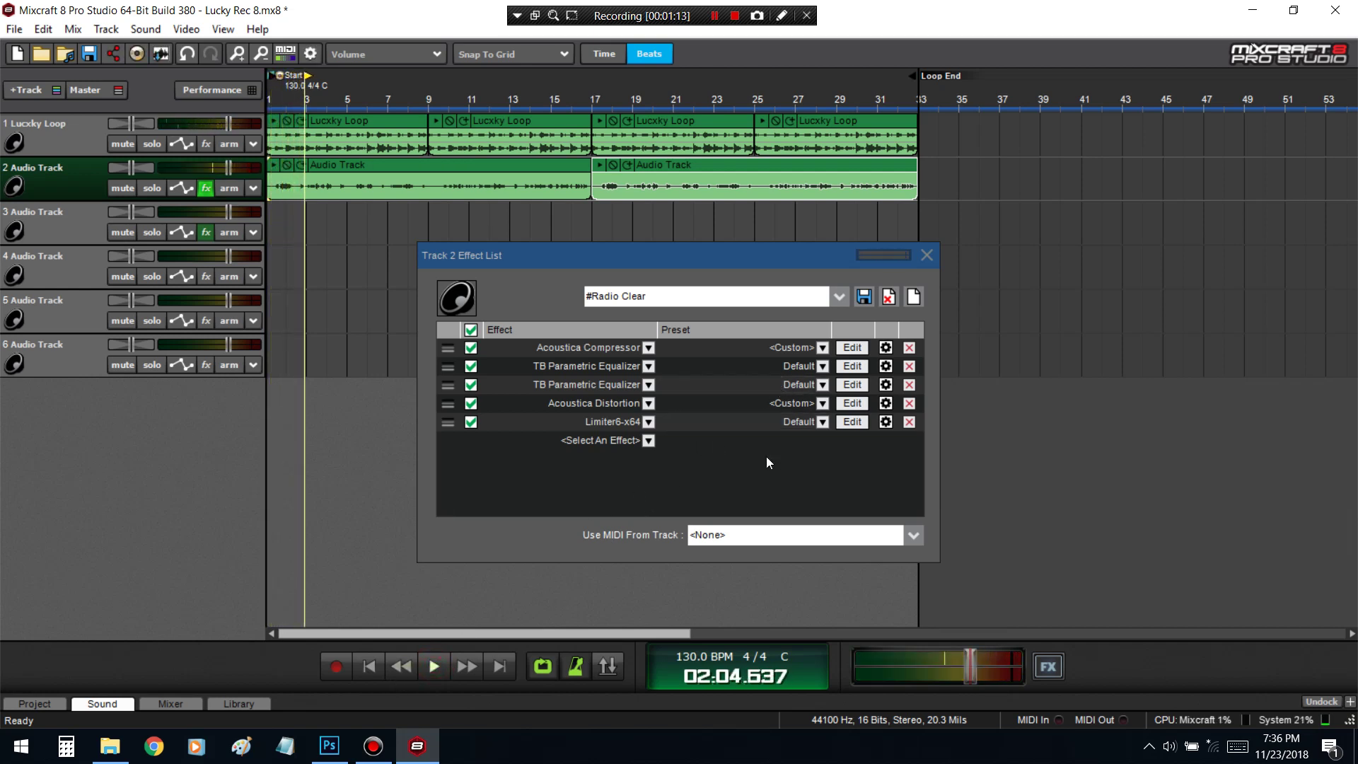
# Set Acoustica Distortion to Distortion 4 and Post Gain 85 while auditioning playback
pyautogui.click(844, 403)
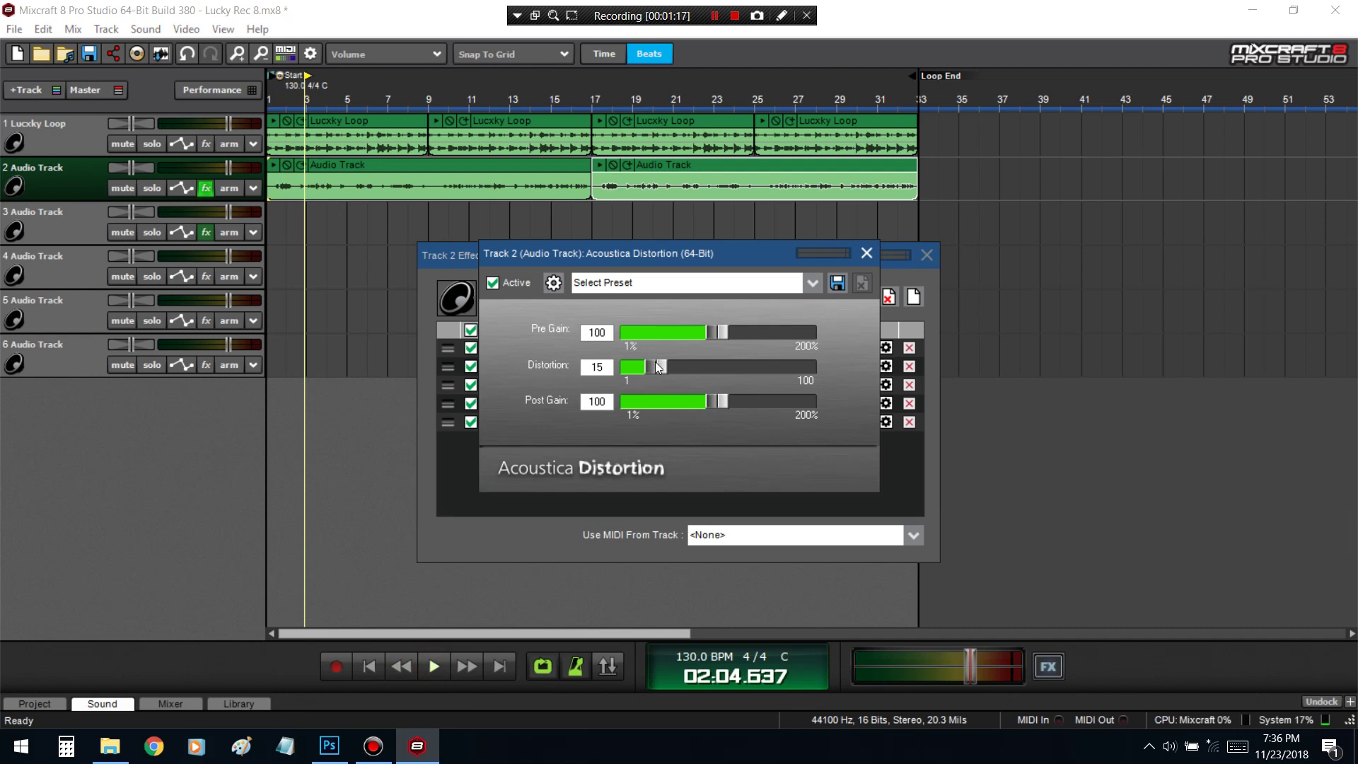
pyautogui.moveTo(656, 367); pyautogui.dragTo(647, 372)
pyautogui.click(370, 664)
pyautogui.click(433, 666)
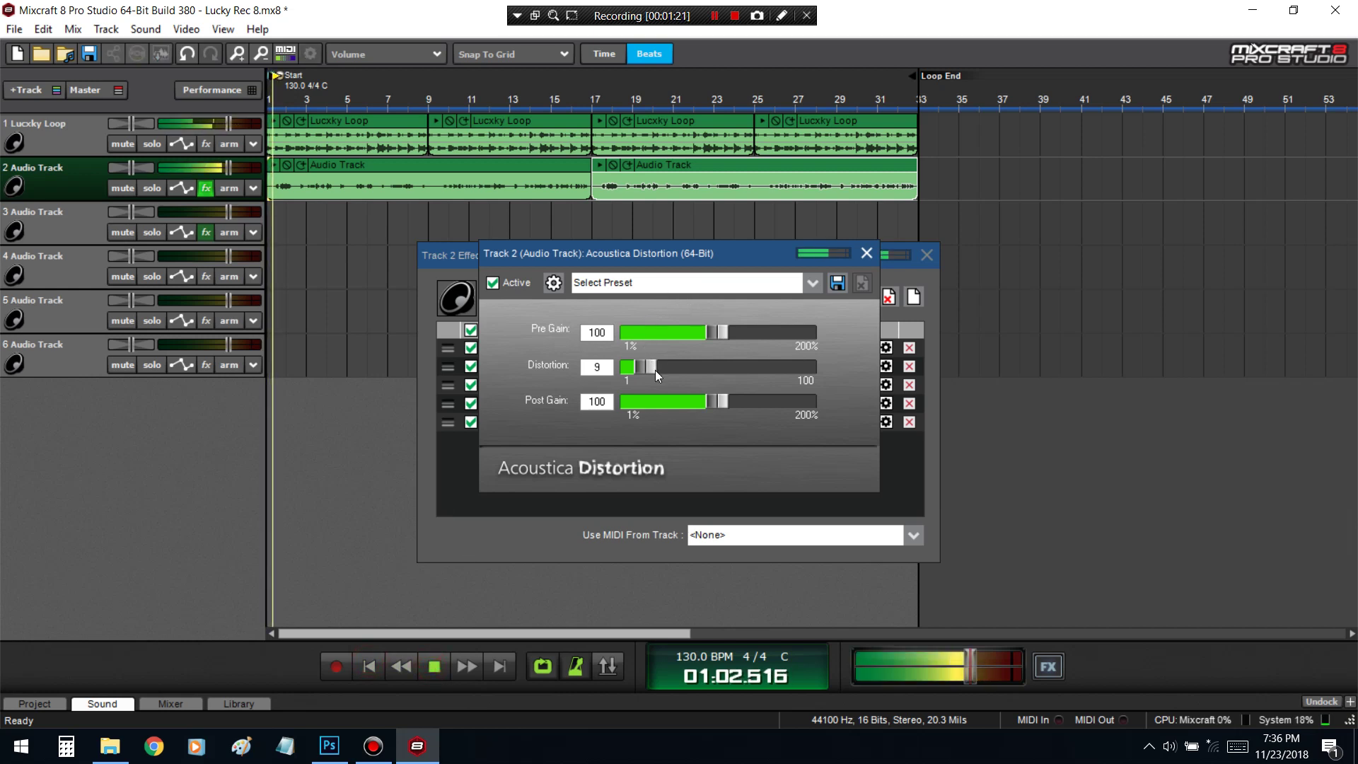
pyautogui.moveTo(654, 369); pyautogui.dragTo(636, 372)
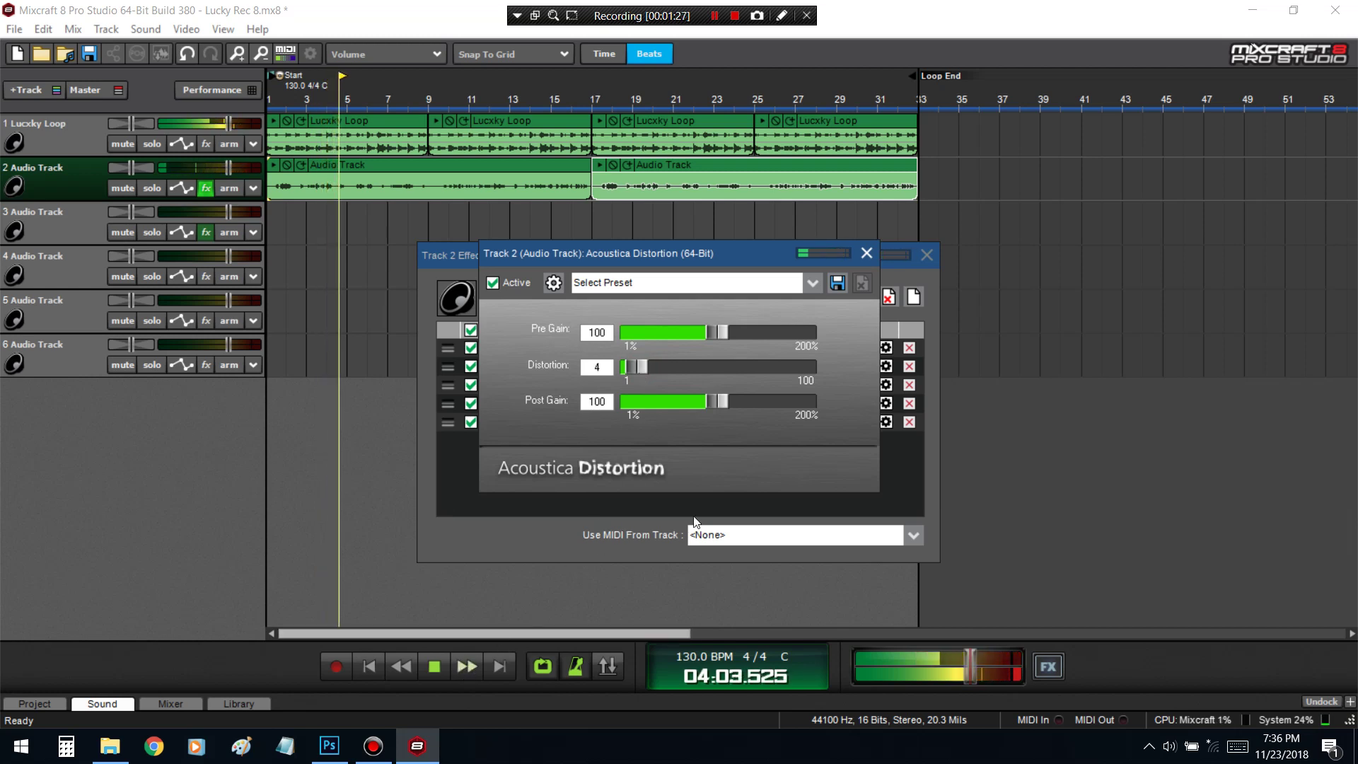
pyautogui.moveTo(728, 401); pyautogui.dragTo(687, 401)
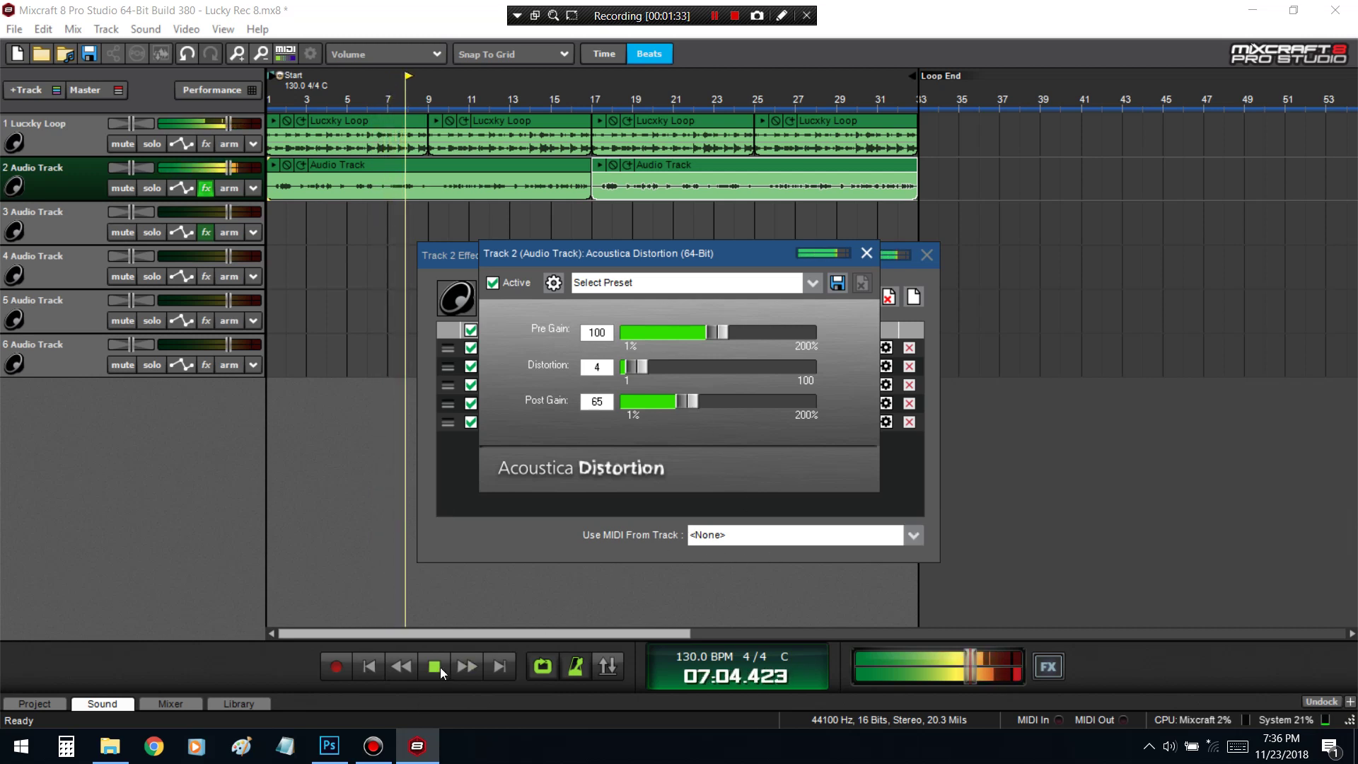
pyautogui.click(434, 666)
pyautogui.click(866, 253)
# Add DD Filter to Track 2's chain ahead of Limiter6-x64
pyautogui.click(648, 440)
pyautogui.scroll(-6, 597, 661)
pyautogui.scroll(-8, 597, 661)
pyautogui.scroll(4, 591, 646)
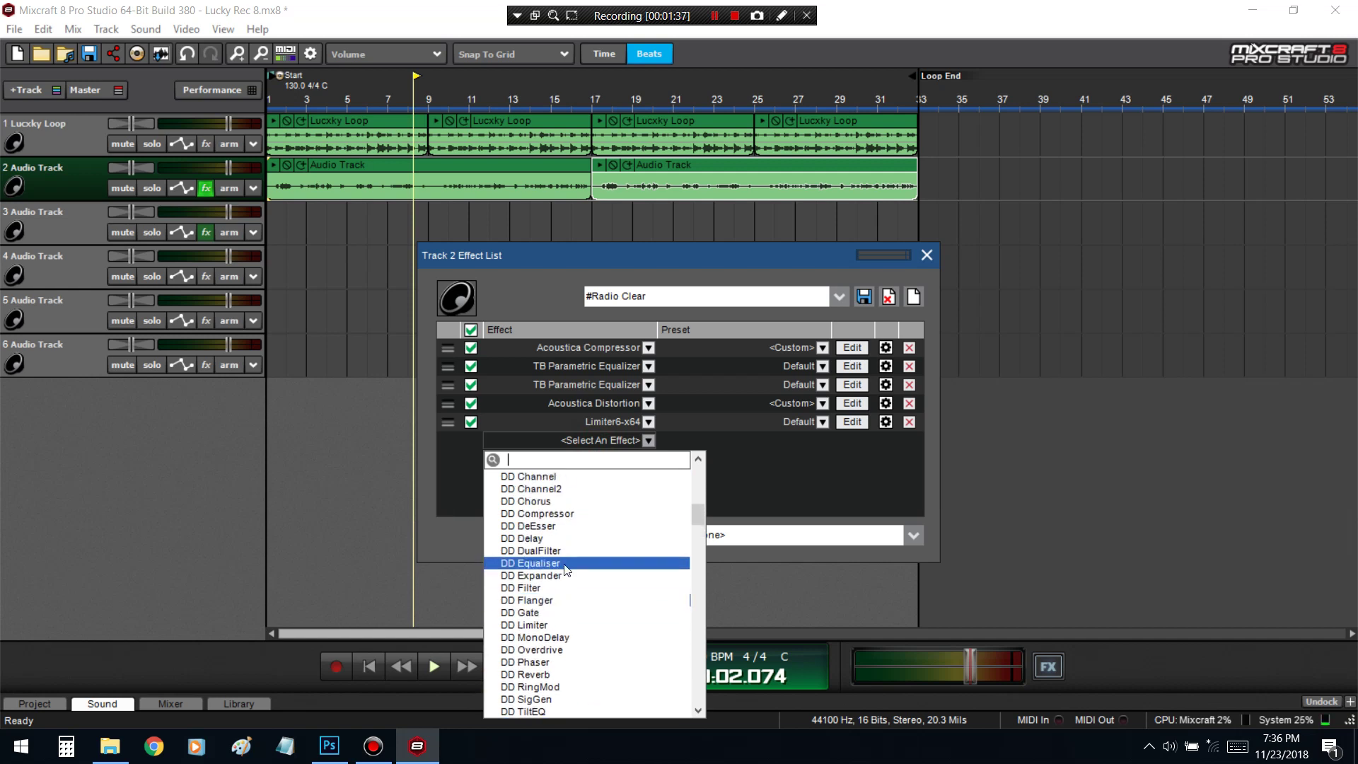
pyautogui.click(563, 594)
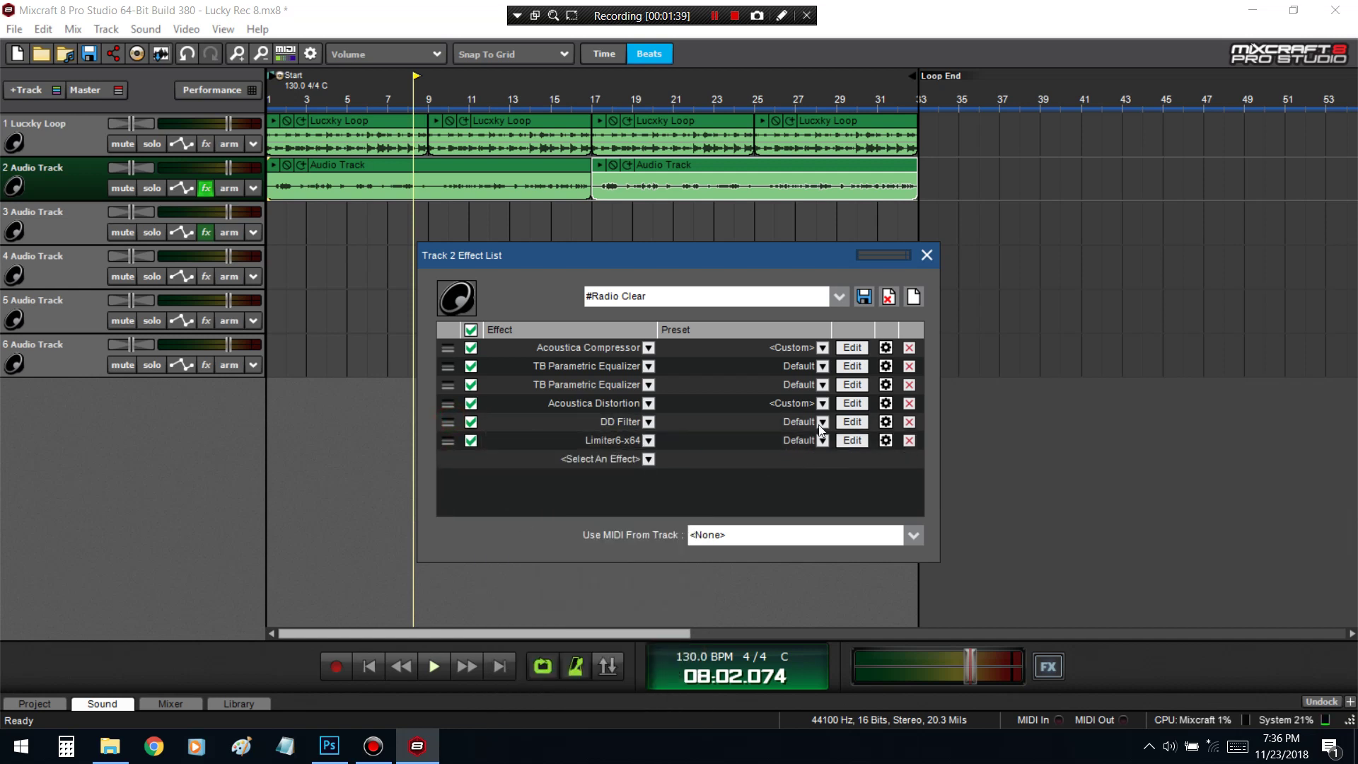
# Tune DD Filter to low pass, 36 slope and a 7165 Hz cutoff while auditioning
pyautogui.click(851, 422)
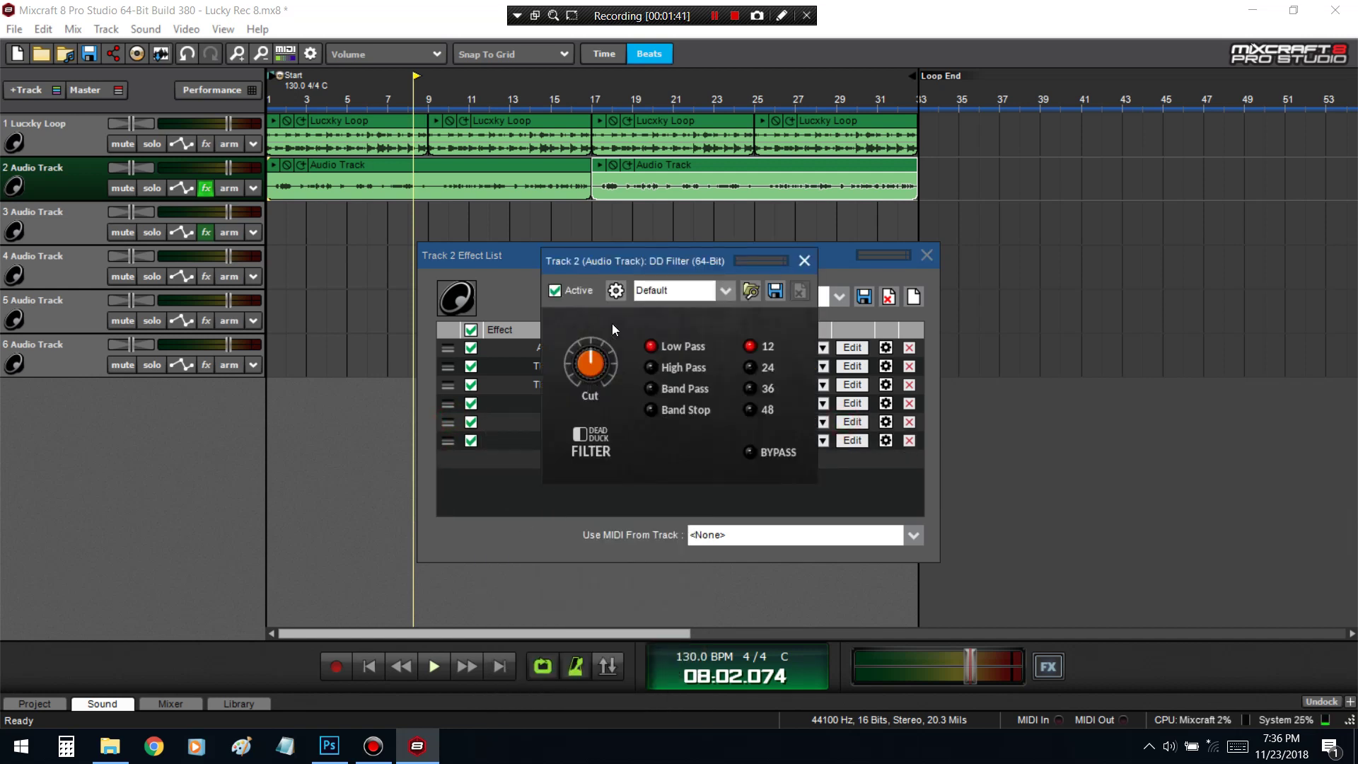
pyautogui.moveTo(613, 363); pyautogui.dragTo(631, 316)
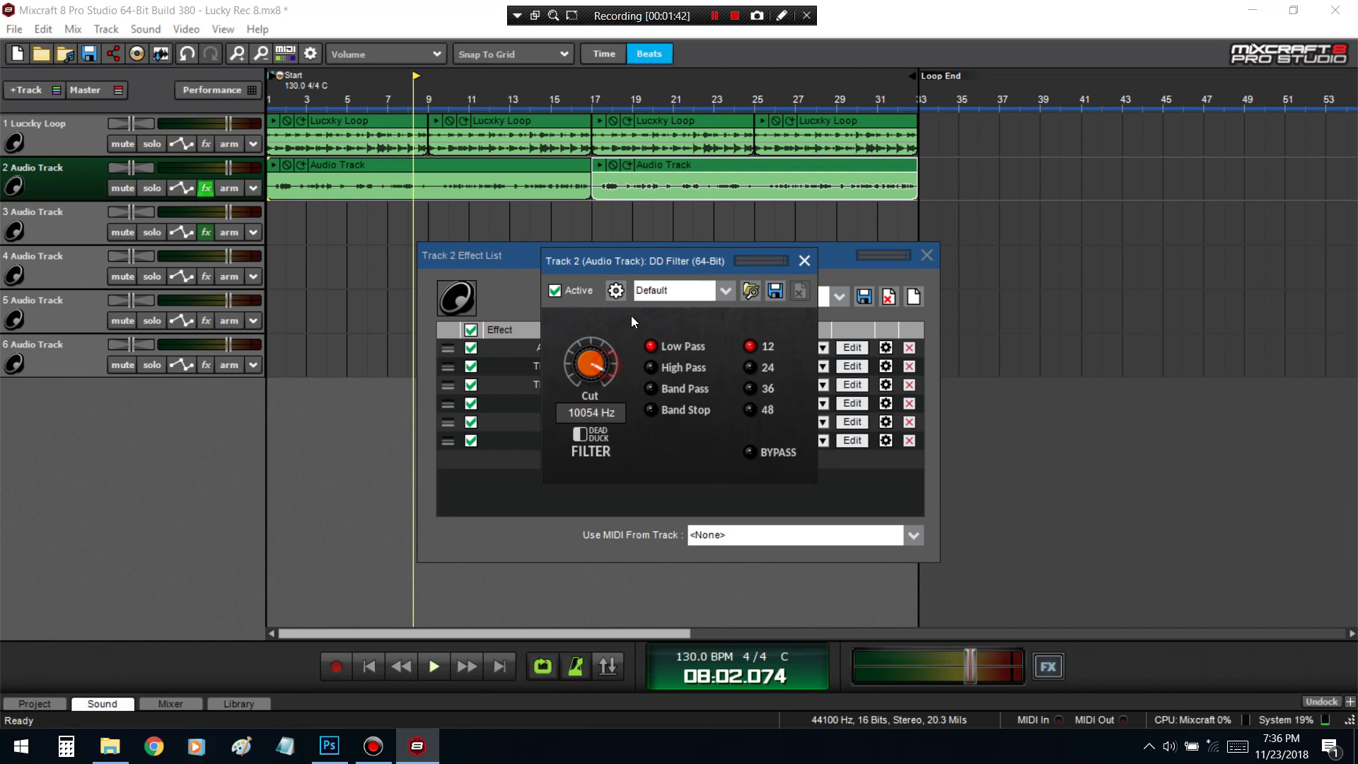
pyautogui.click(372, 670)
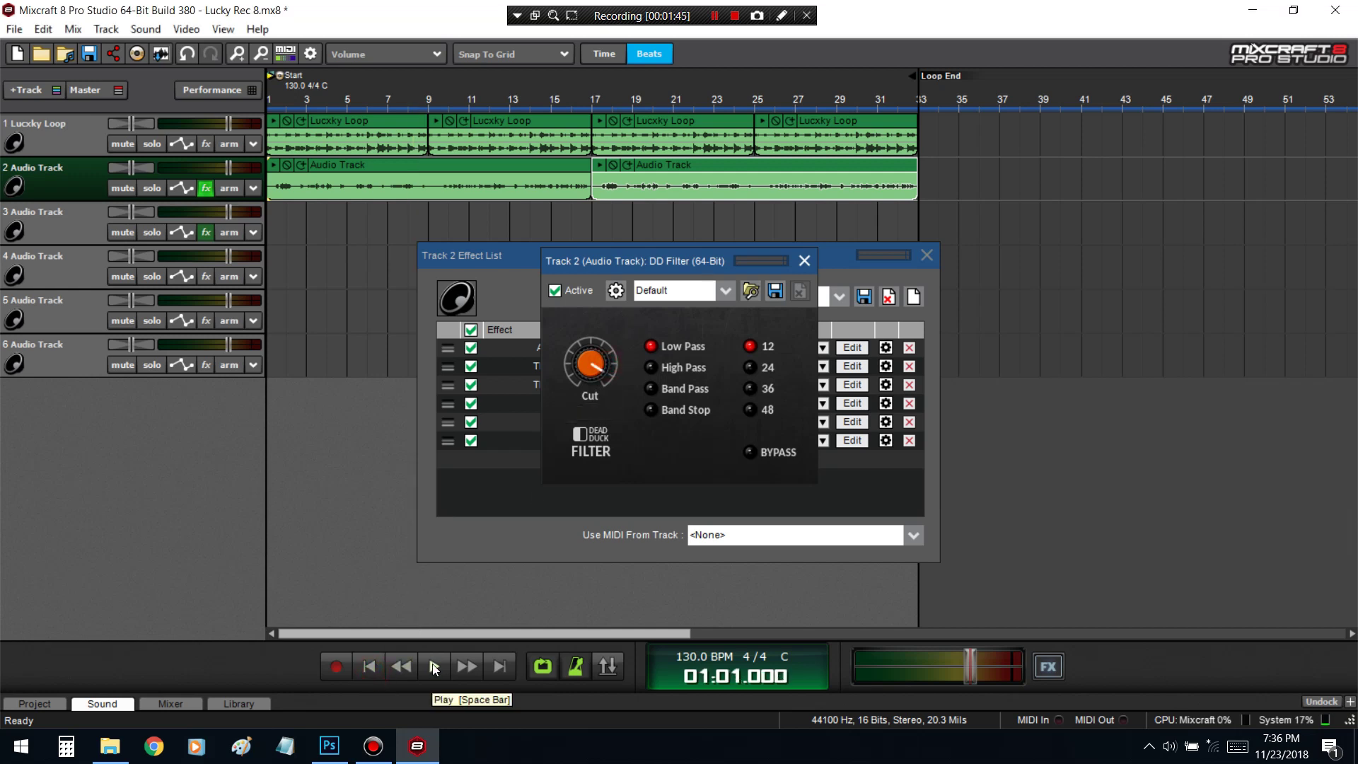
pyautogui.click(434, 668)
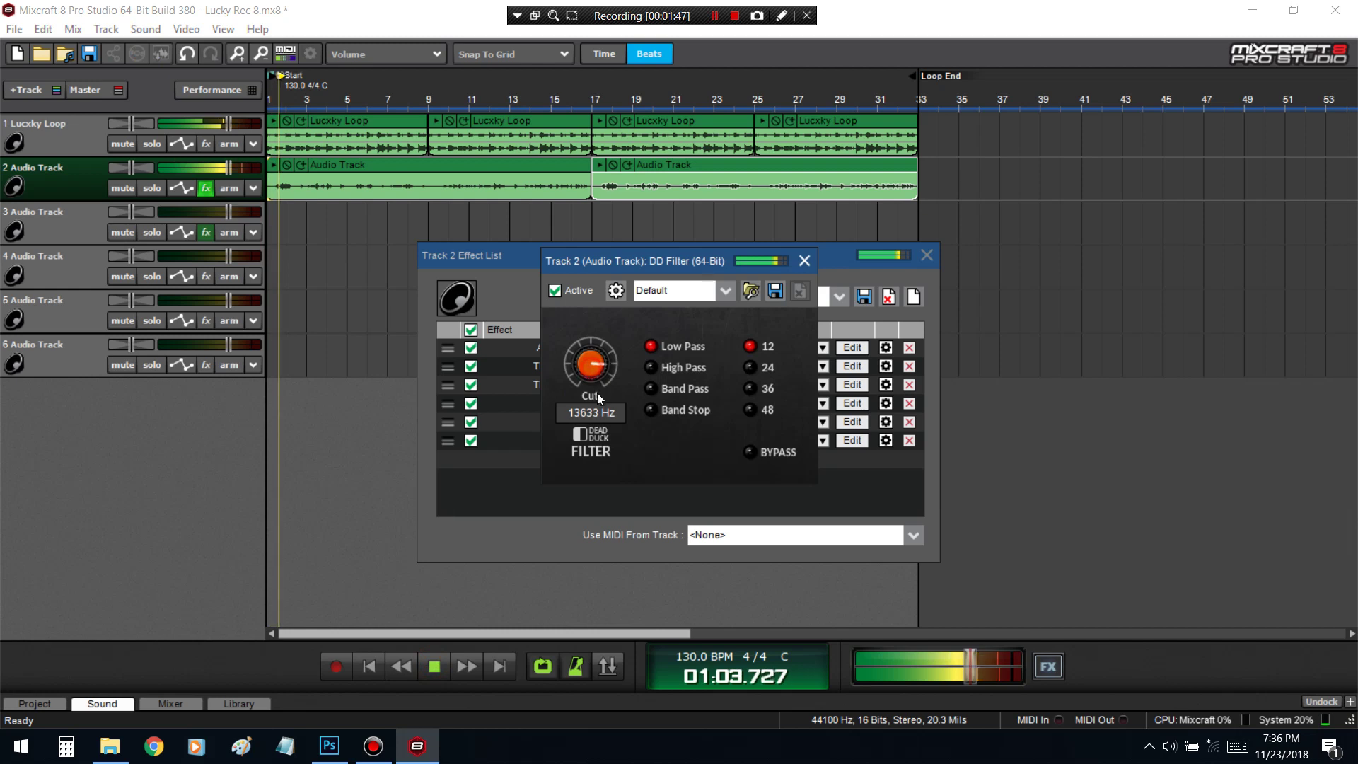
pyautogui.moveTo(596, 392); pyautogui.dragTo(618, 460)
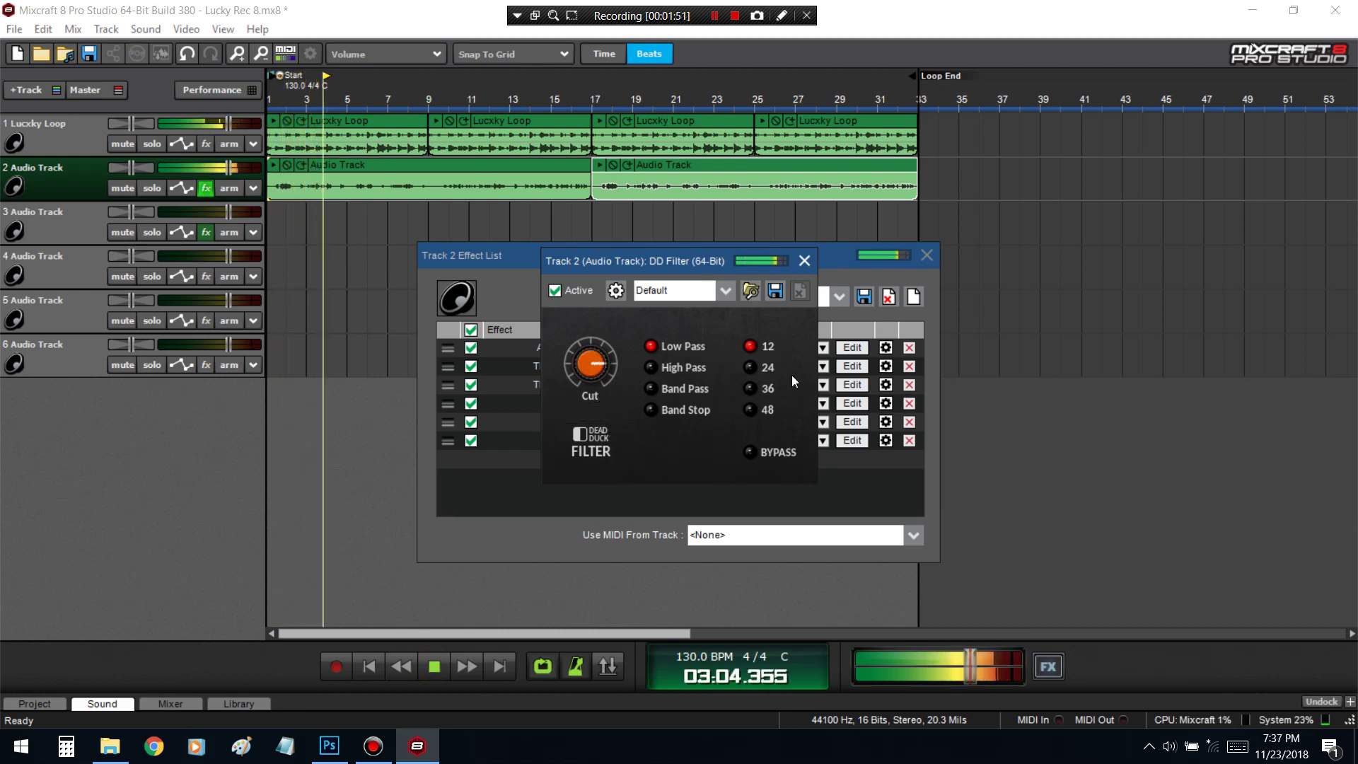
pyautogui.moveTo(594, 380)
pyautogui.mouseDown()
pyautogui.moveTo(600, 393)
pyautogui.moveTo(585, 359)
pyautogui.mouseUp()
pyautogui.click(750, 388)
pyautogui.click(804, 262)
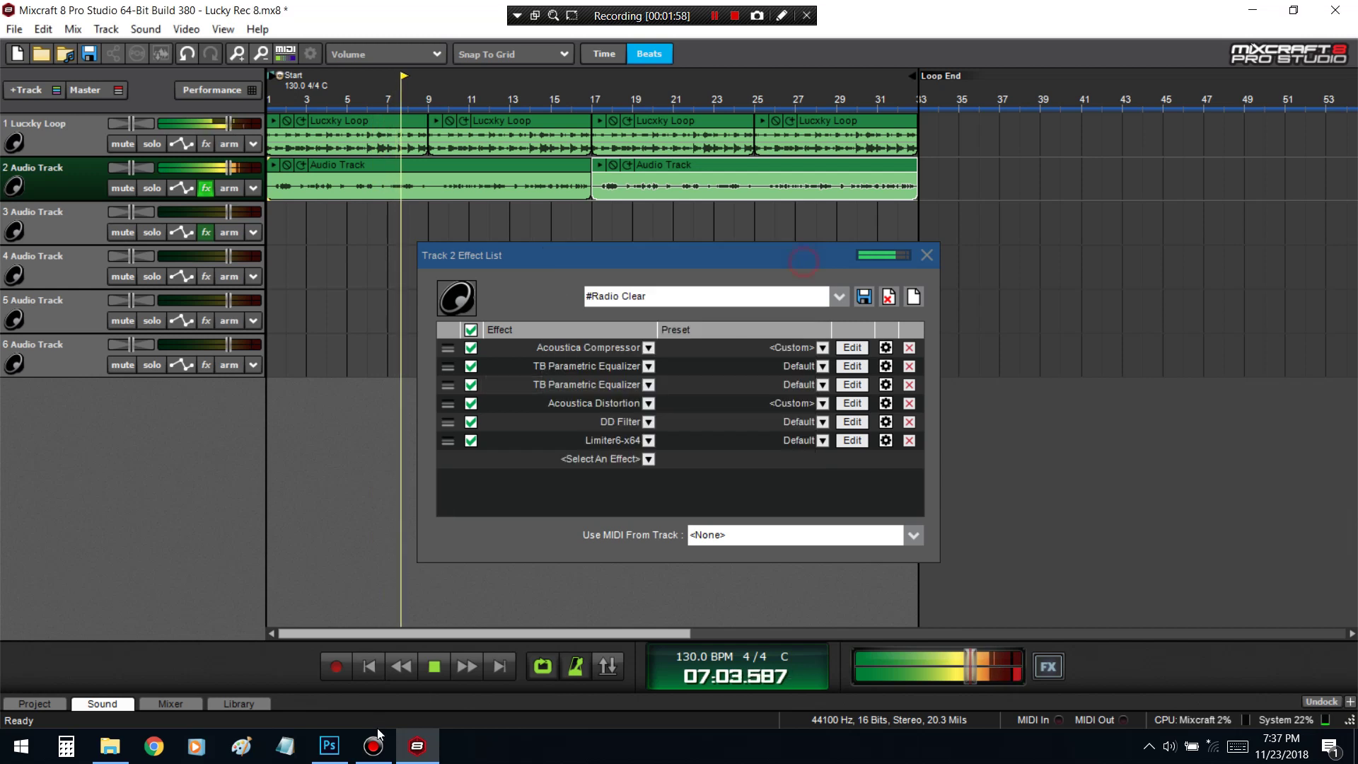
# Replace DD Filter with DD DualFilter in Track 2's chain
pyautogui.click(619, 424)
pyautogui.scroll(-1, 577, 610)
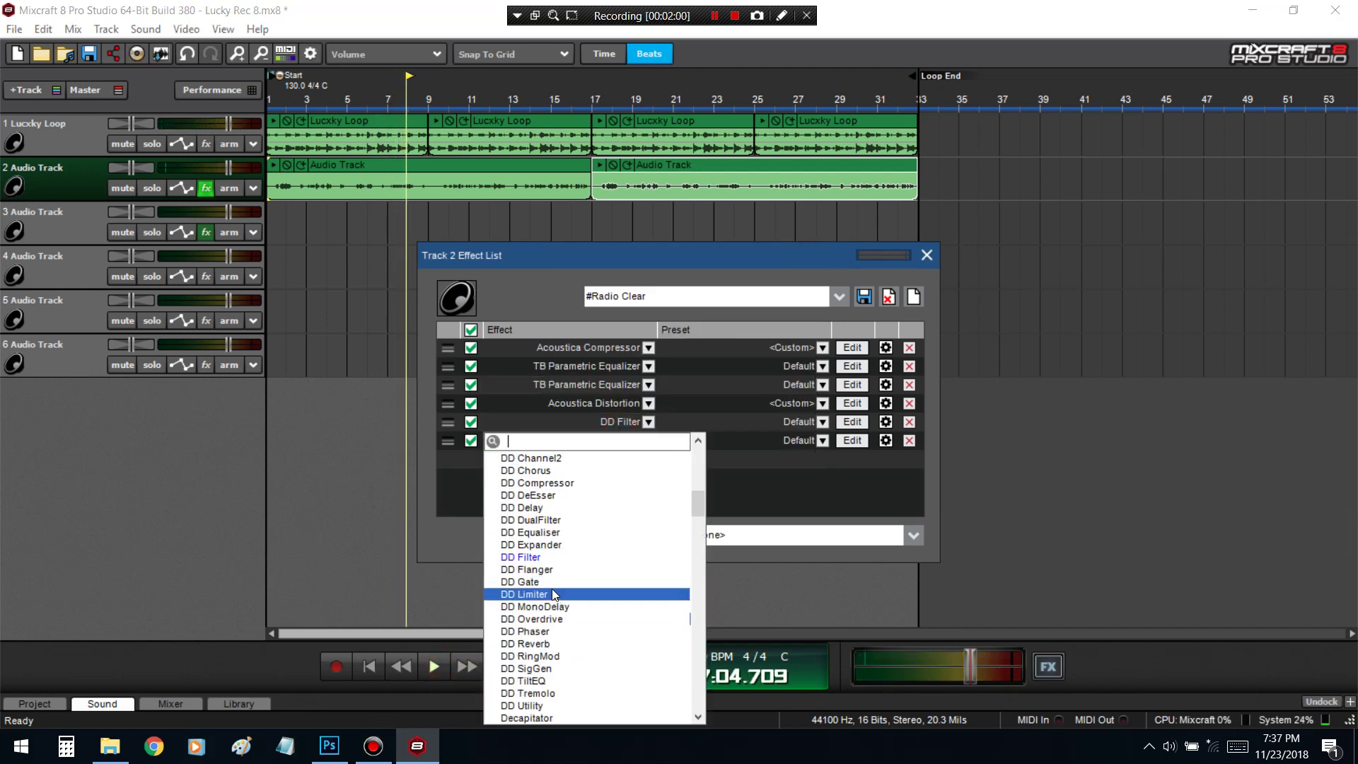
pyautogui.click(538, 520)
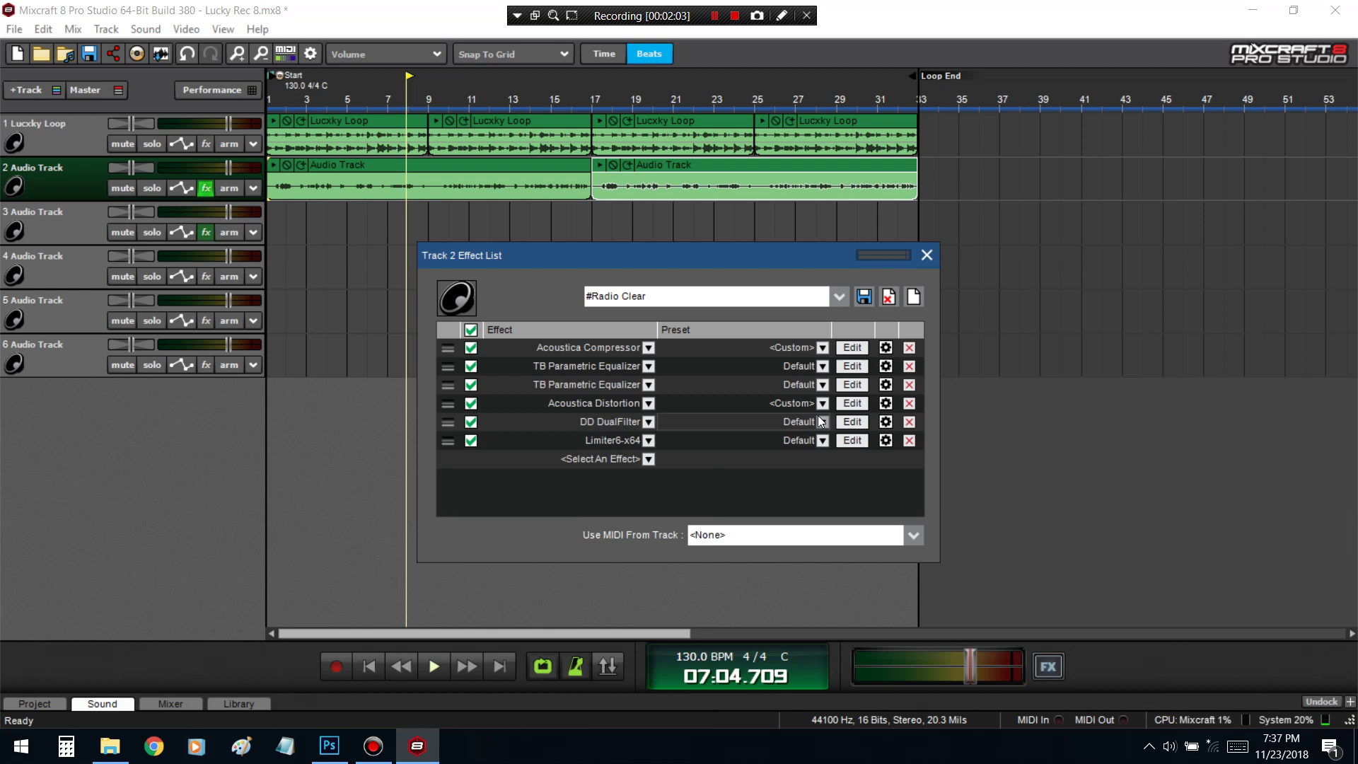
# Raise DualFilter's low-pass resonance to 49.5% while auditioning from the start
pyautogui.click(851, 423)
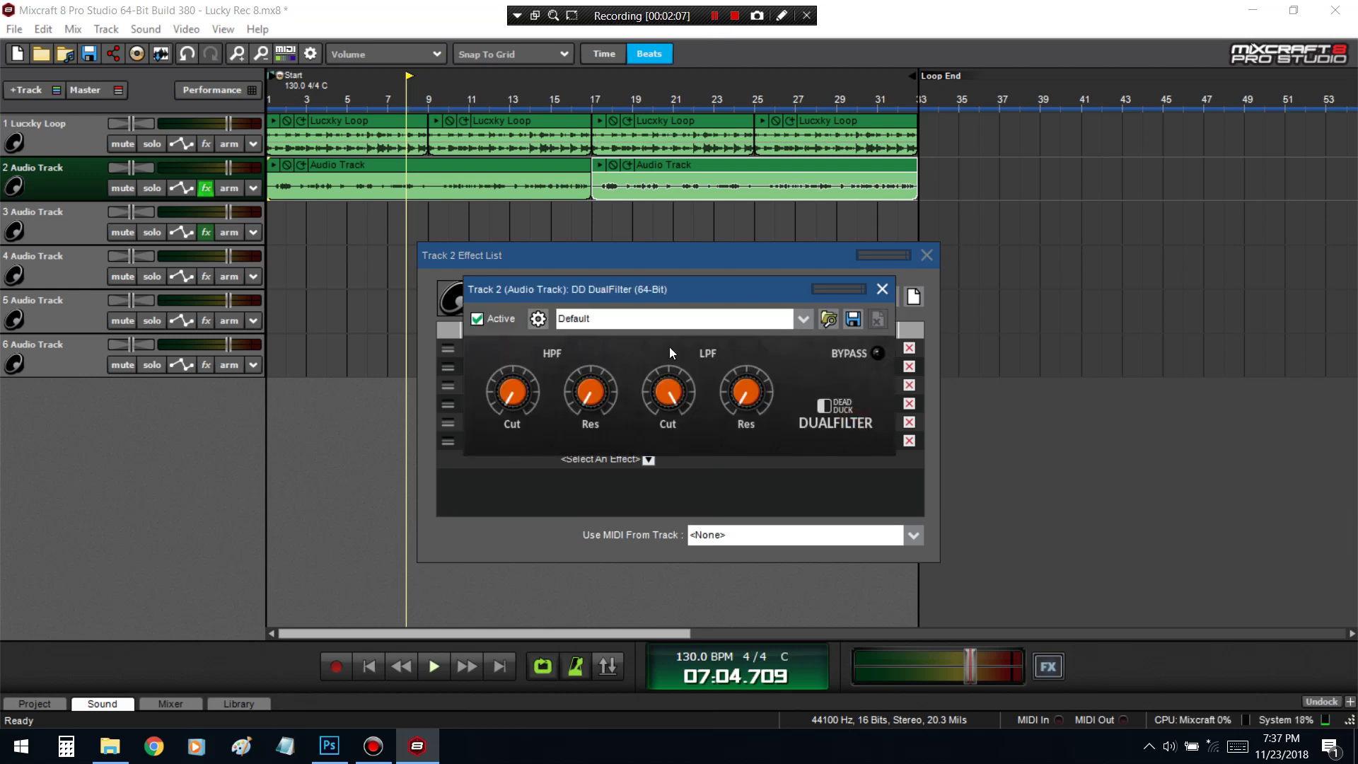
pyautogui.moveTo(667, 409); pyautogui.dragTo(667, 368)
pyautogui.click(368, 666)
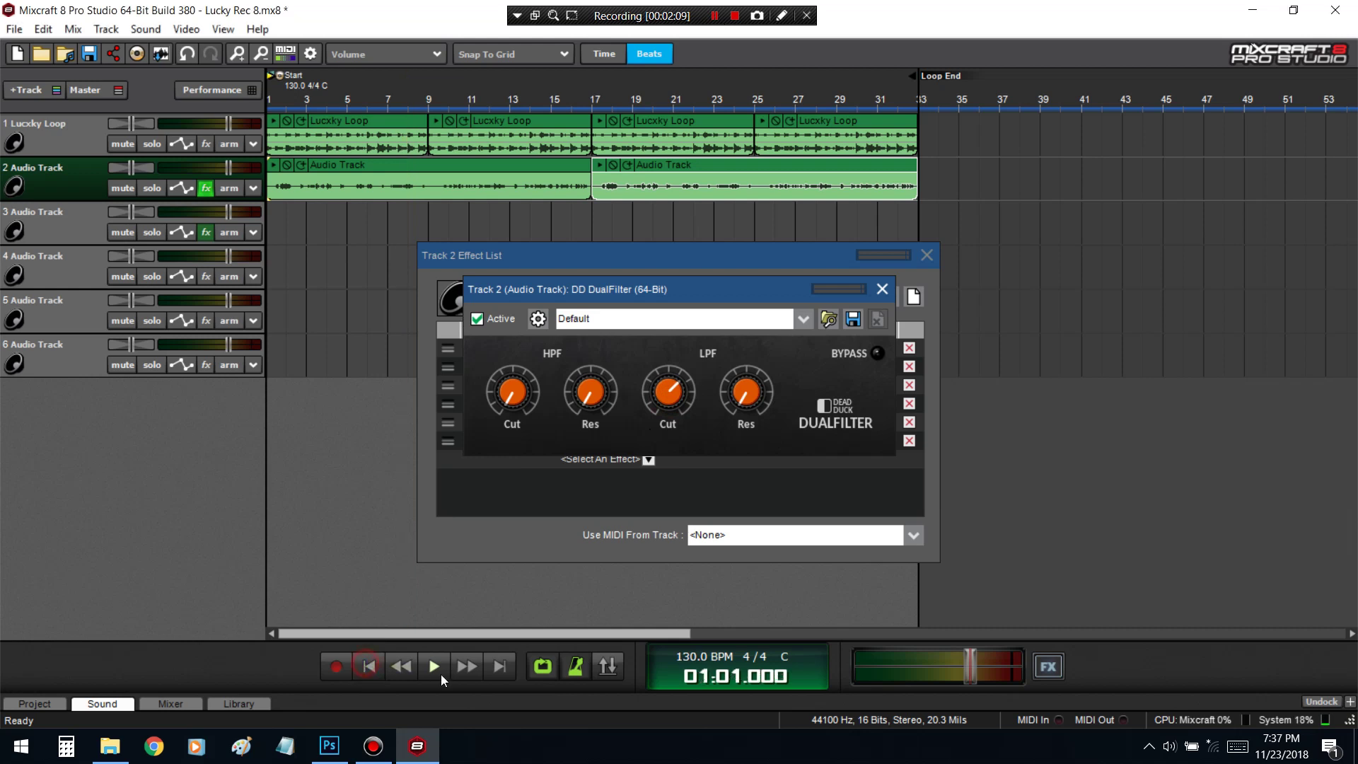
pyautogui.click(434, 666)
pyautogui.moveTo(676, 396)
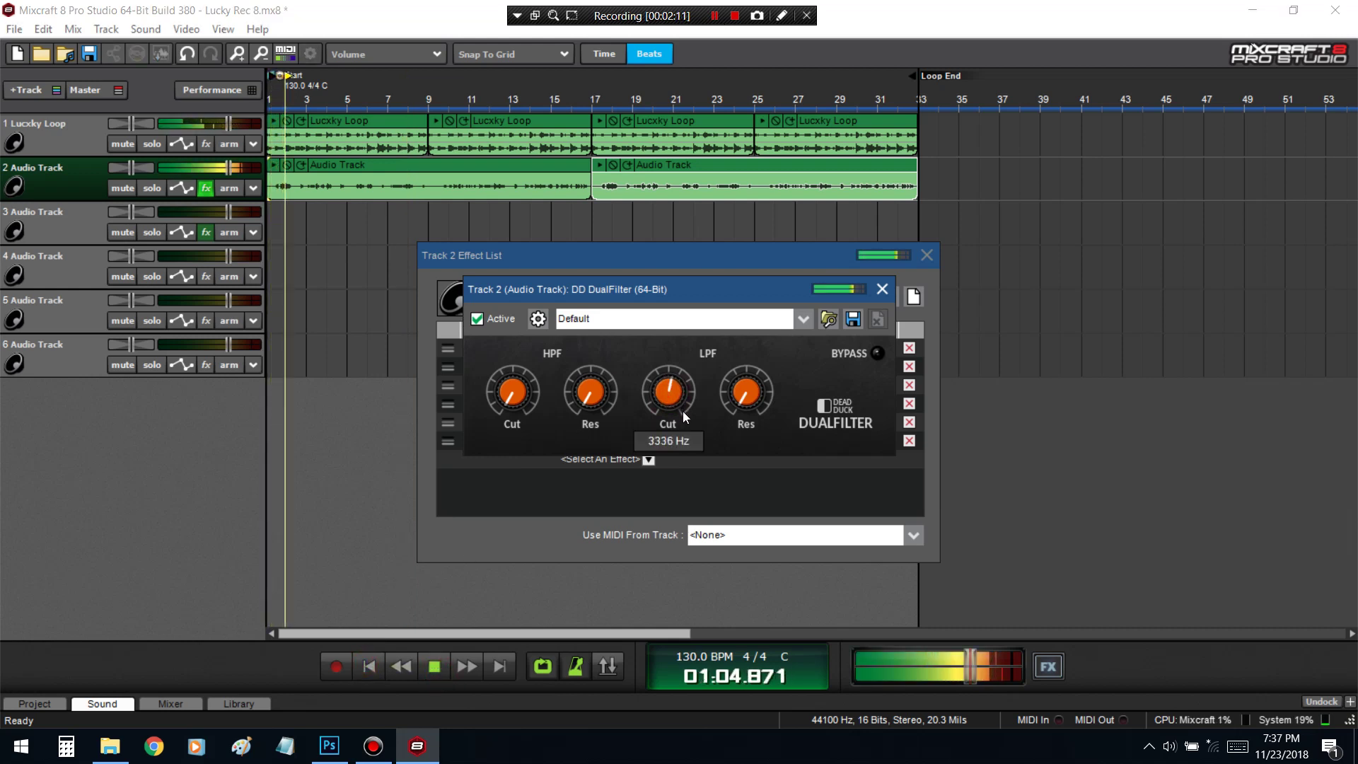
pyautogui.moveTo(745, 395); pyautogui.dragTo(736, 290)
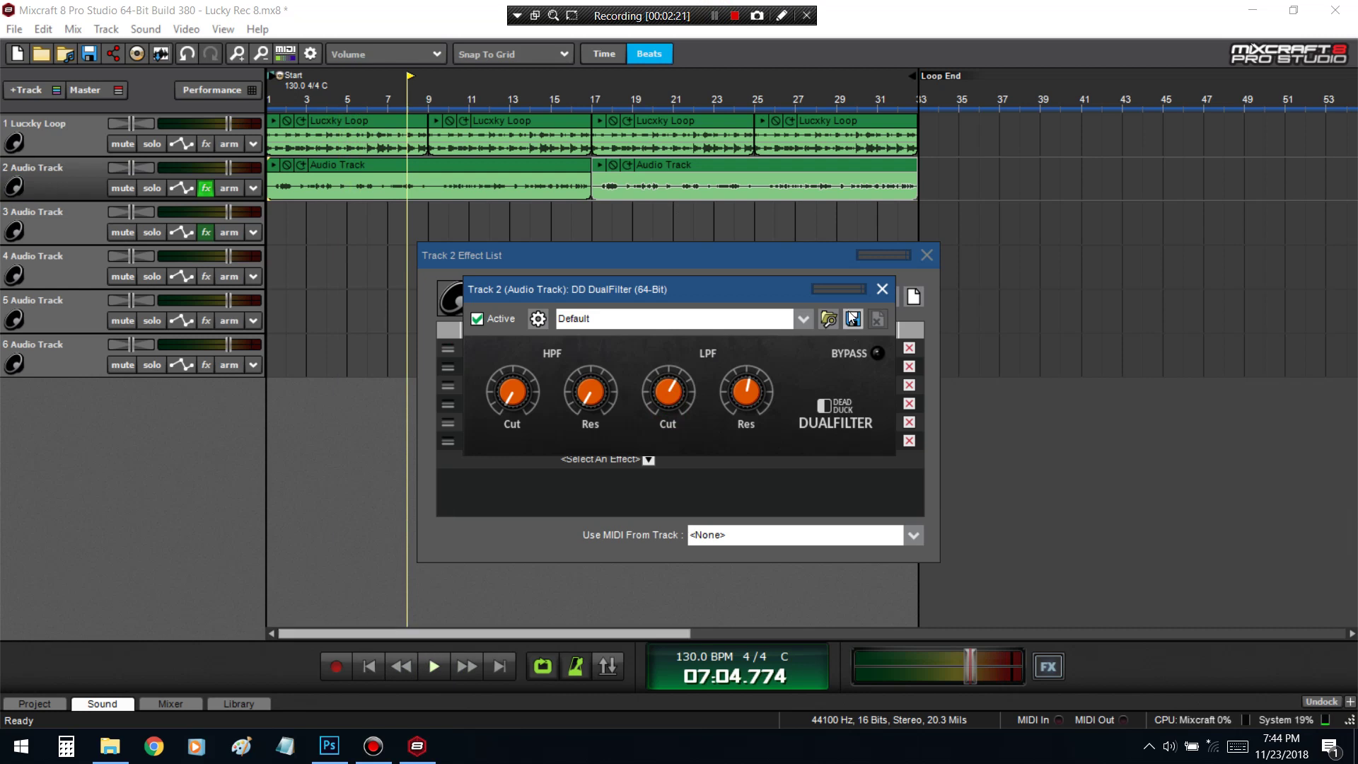
# Lower Track 2 volume to -4.1 dB and the low-pass cutoff to 2362 Hz during playback
pyautogui.moveTo(762, 299); pyautogui.dragTo(742, 400)
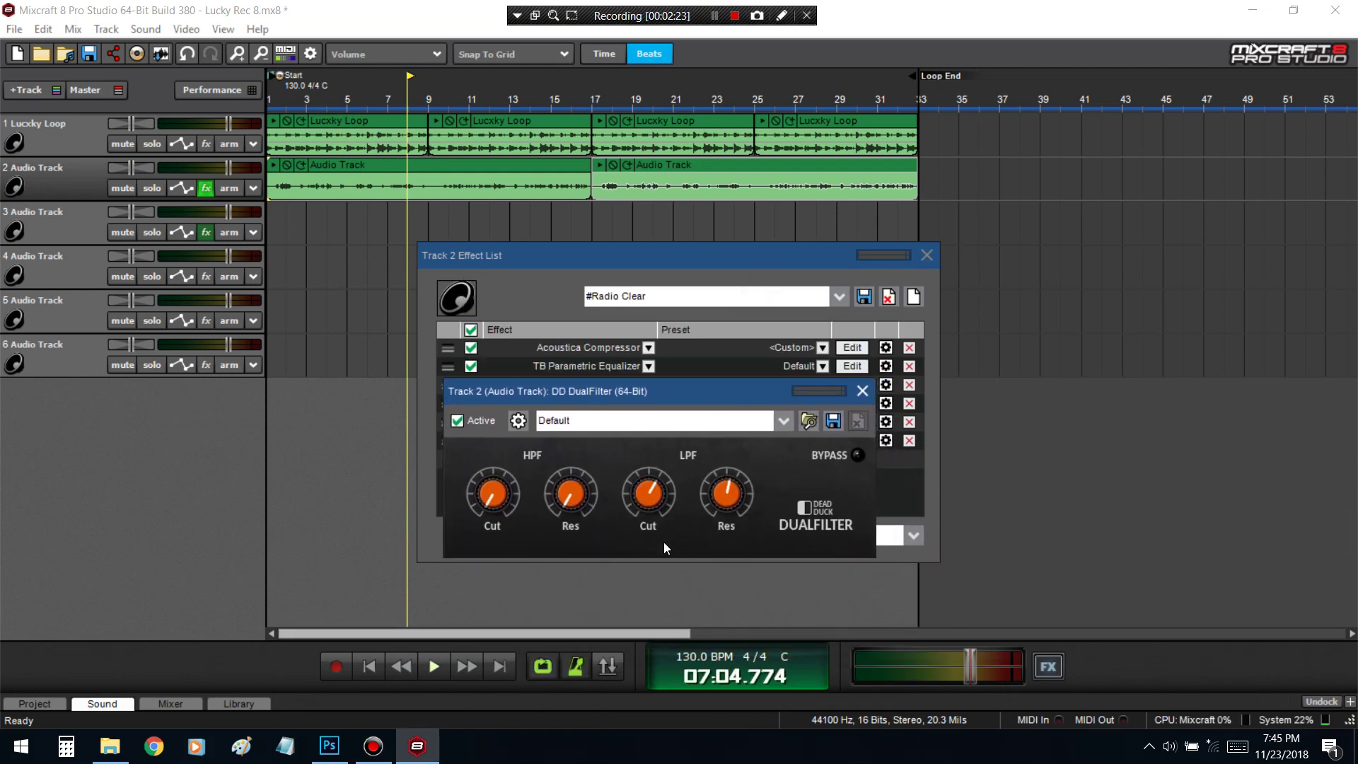
pyautogui.click(367, 664)
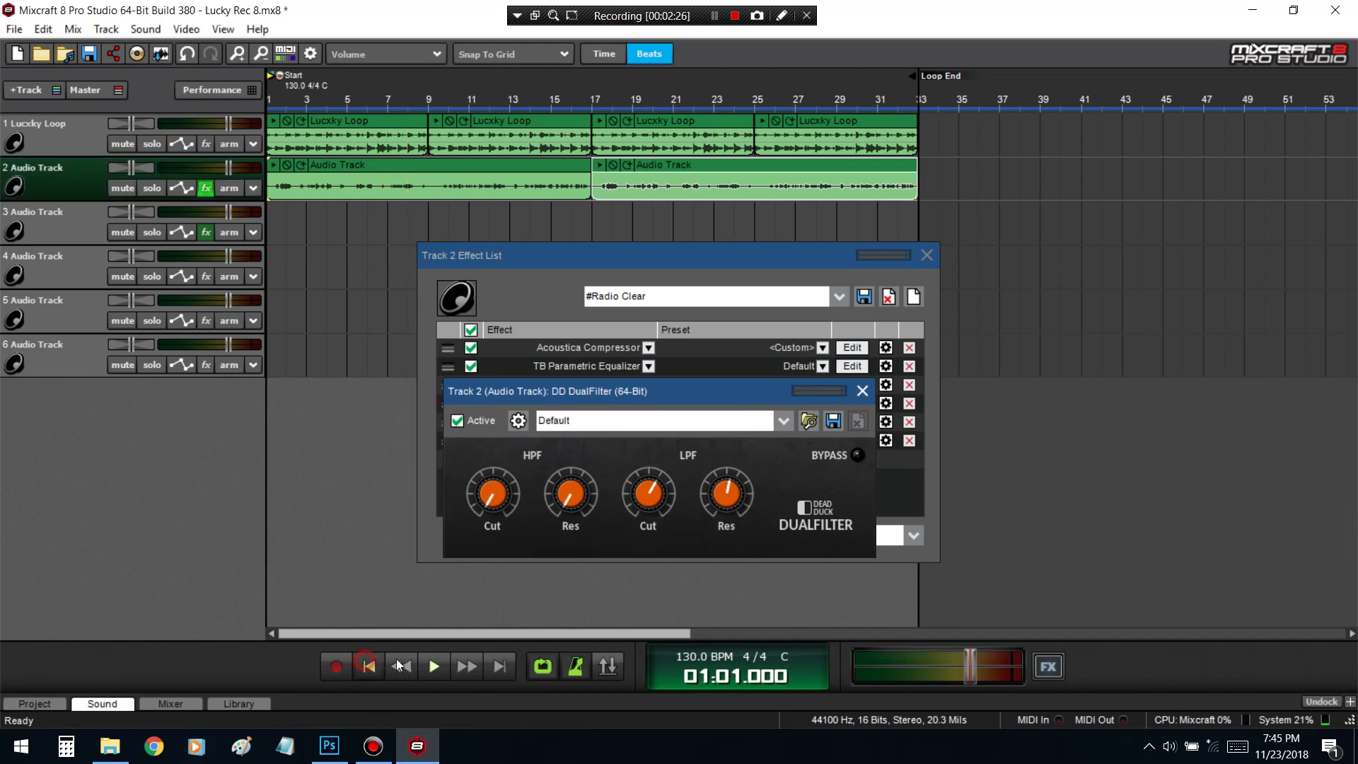
pyautogui.click(430, 667)
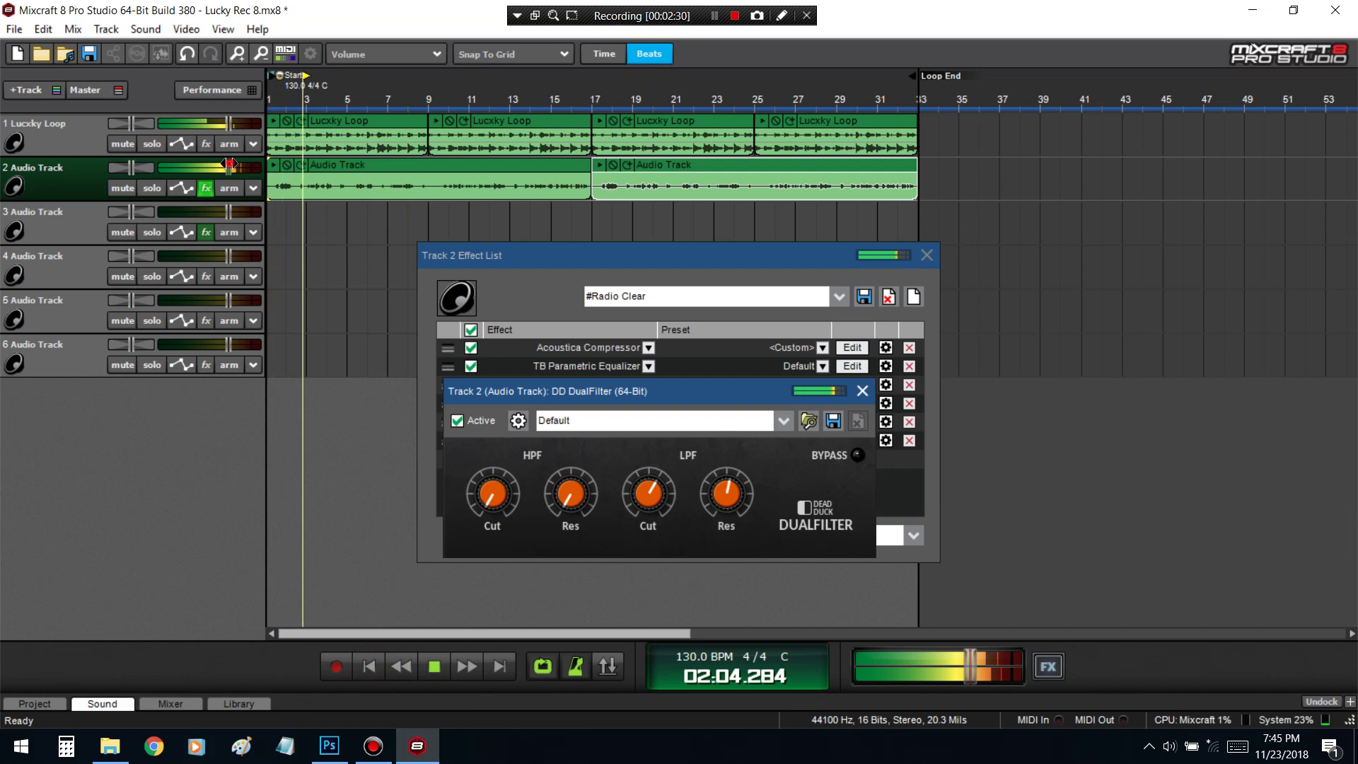
pyautogui.moveTo(229, 158); pyautogui.dragTo(216, 158)
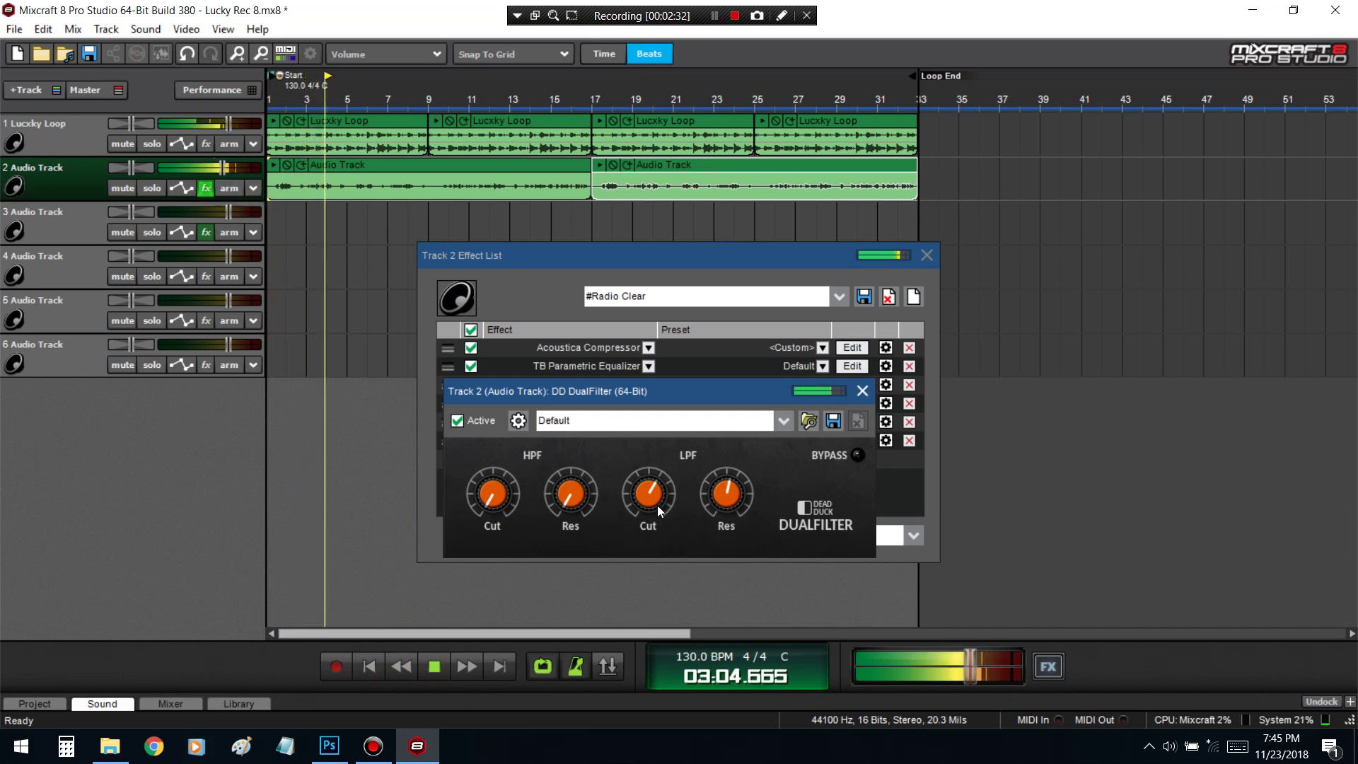
pyautogui.moveTo(657, 505); pyautogui.dragTo(662, 532)
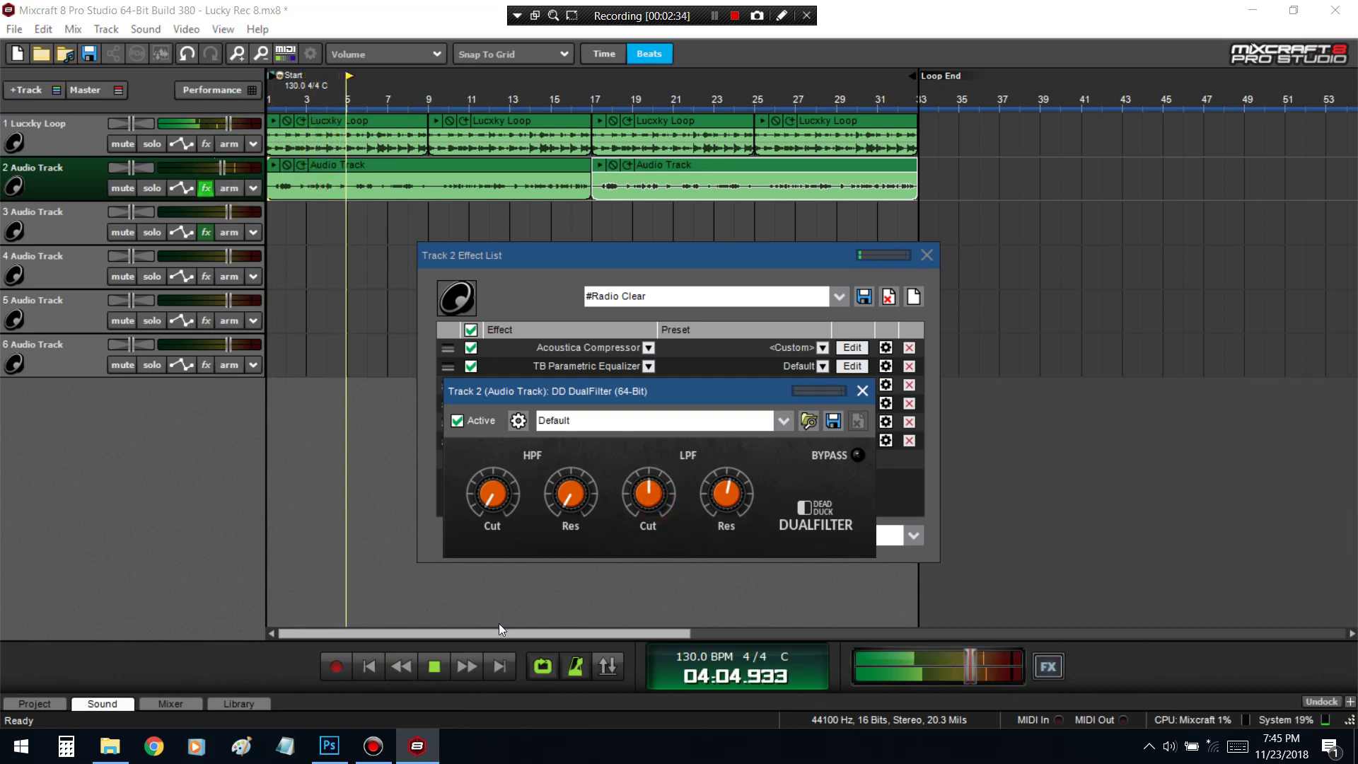
pyautogui.click(446, 665)
# Add DD Compressor to Track 2's chain and move it just above Limiter6-x64
pyautogui.click(861, 391)
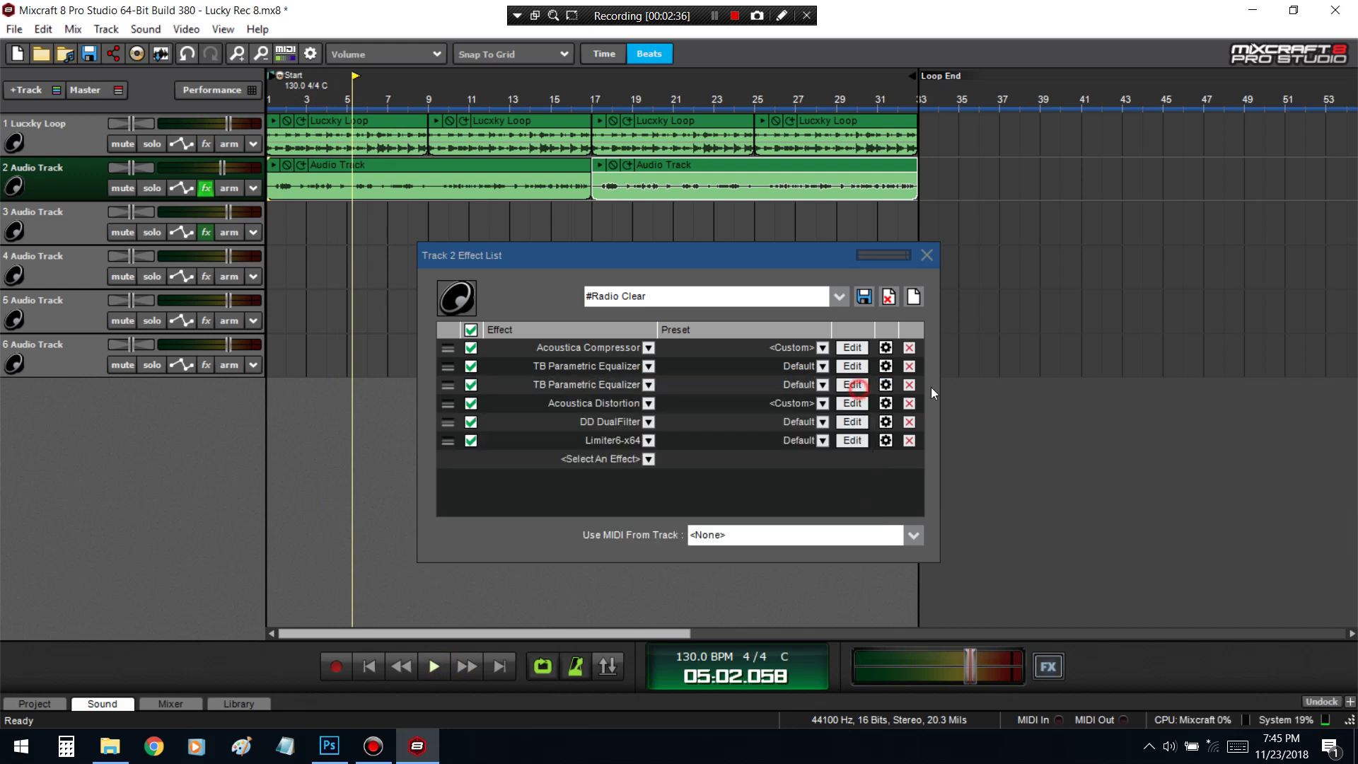
pyautogui.click(639, 459)
pyautogui.scroll(-4, 636, 608)
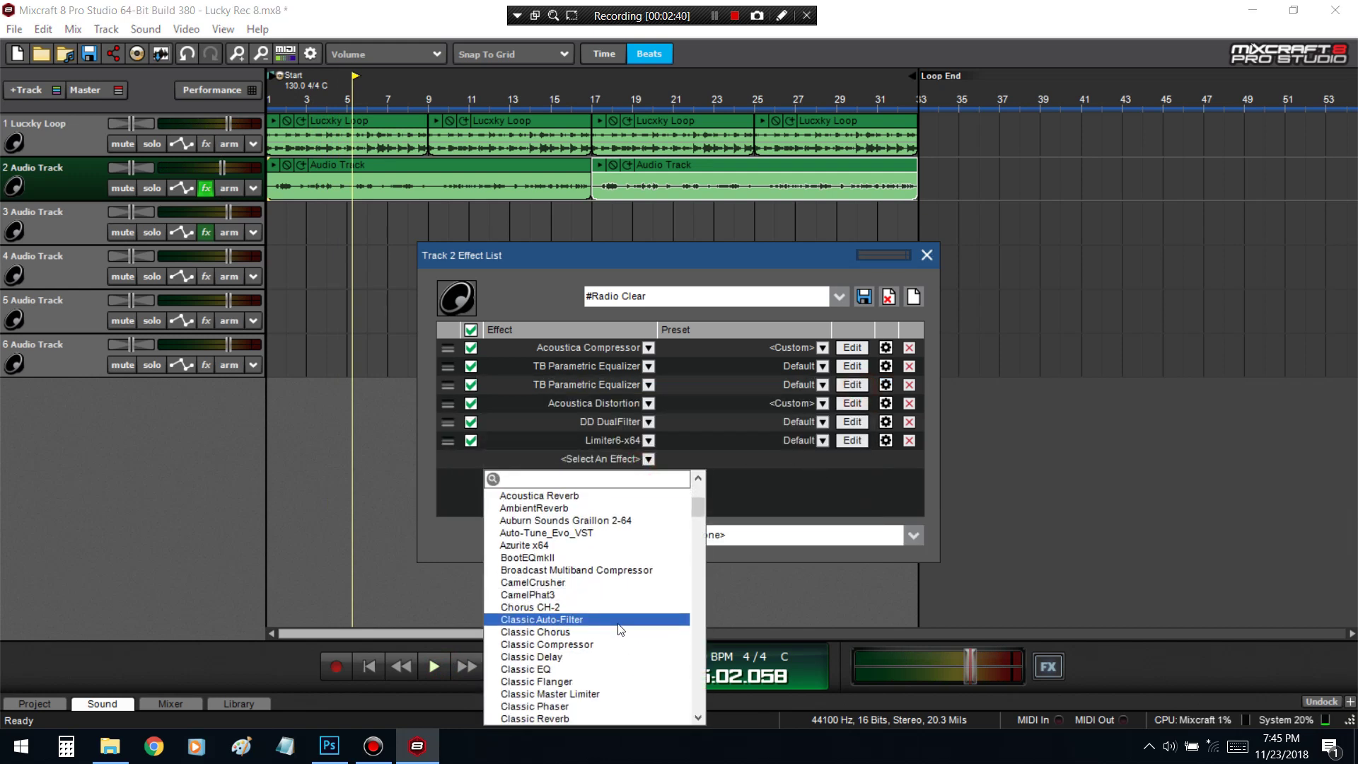
pyautogui.scroll(-3, 606, 662)
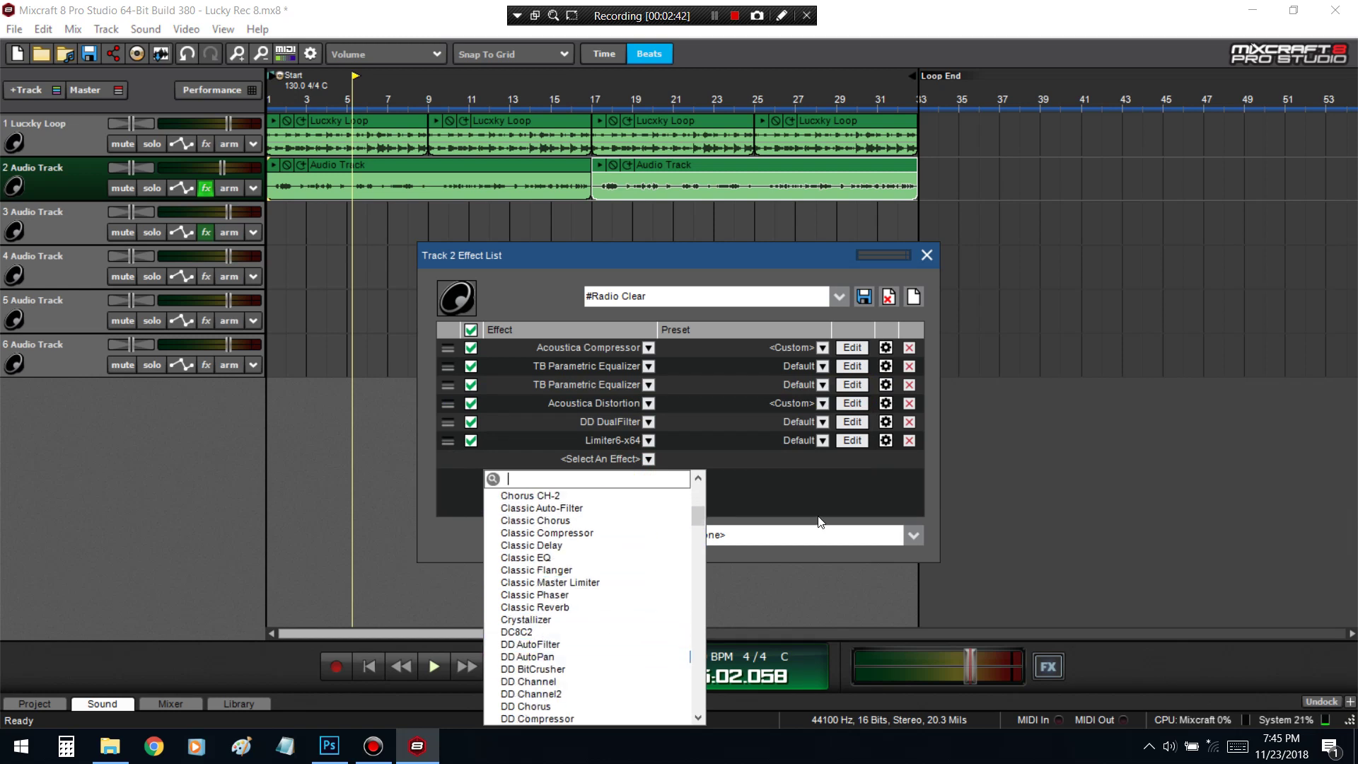
pyautogui.scroll(-10, 623, 594)
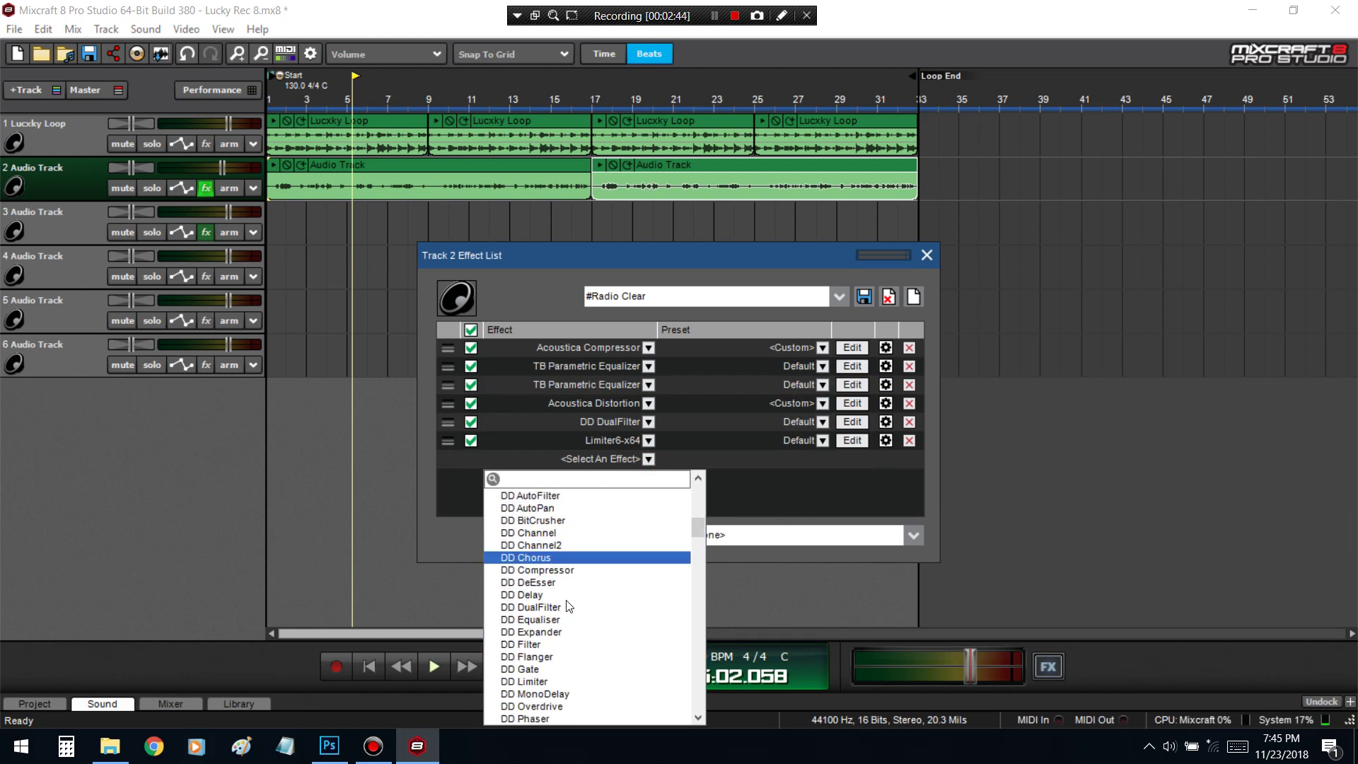
pyautogui.scroll(-2, 605, 587)
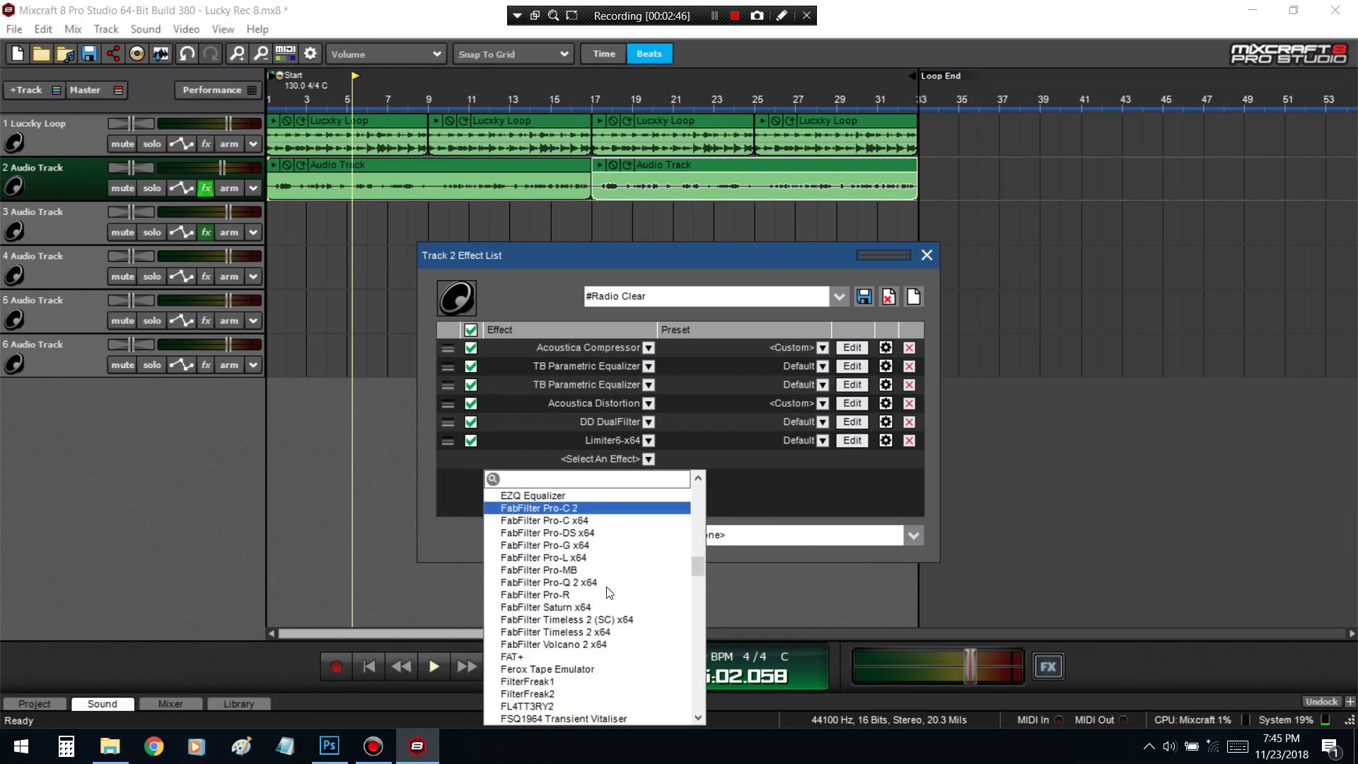
pyautogui.scroll(-1, 608, 594)
pyautogui.scroll(5, 587, 622)
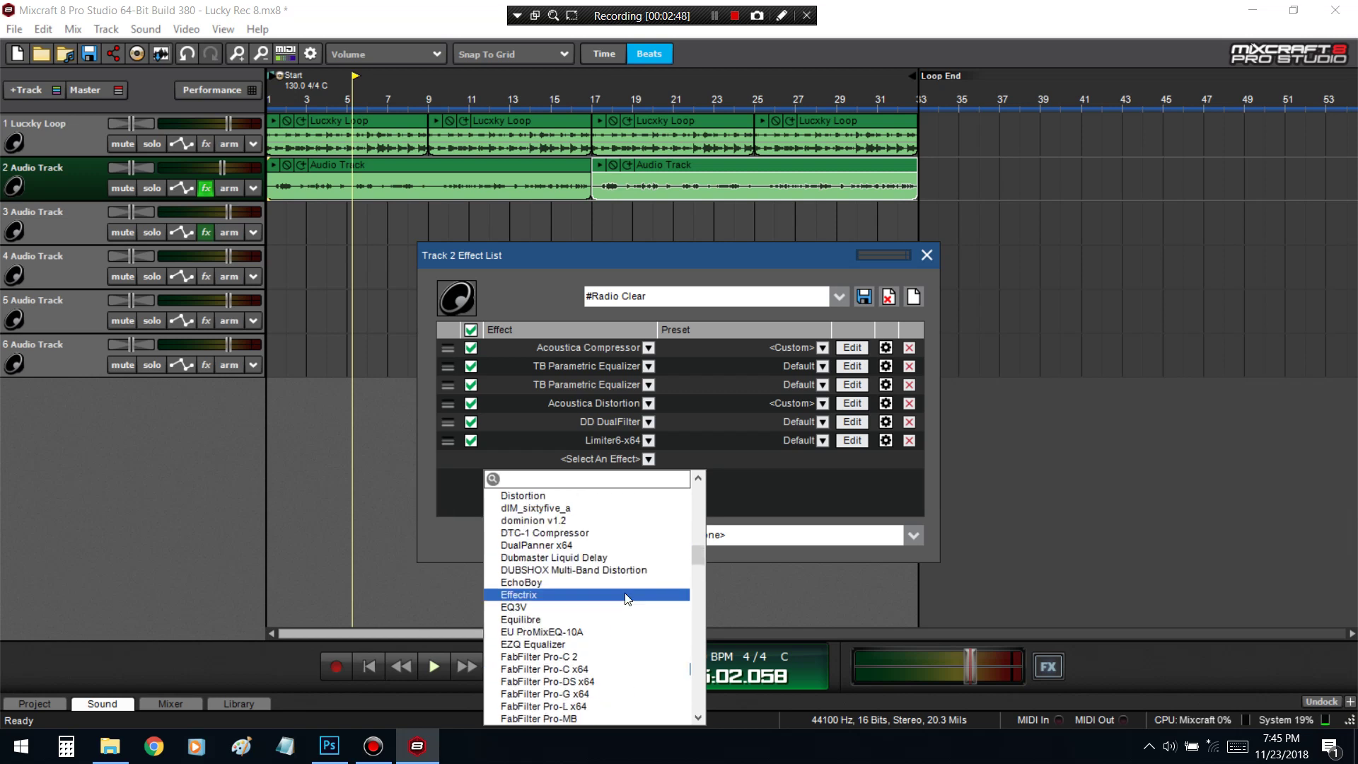
pyautogui.scroll(-4, 574, 638)
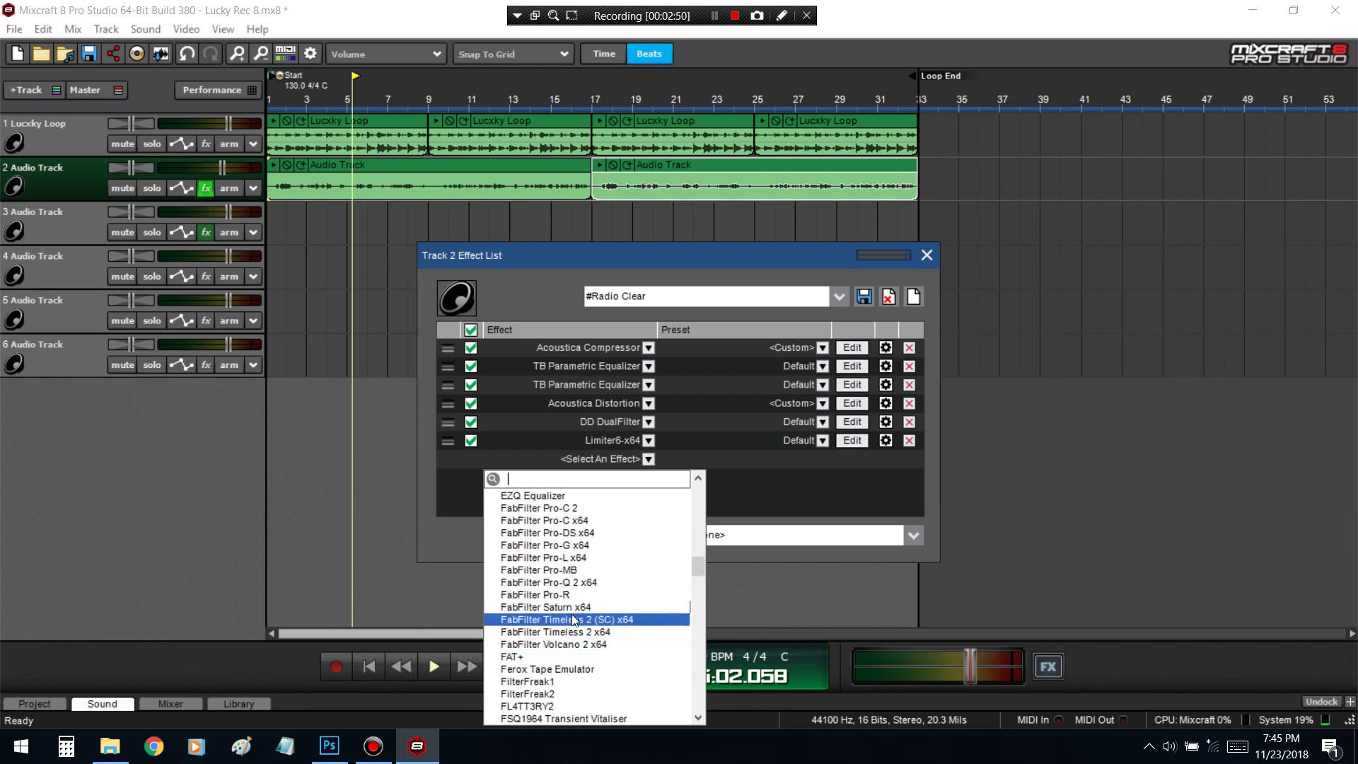
pyautogui.scroll(4, 572, 614)
pyautogui.scroll(-7, 572, 615)
pyautogui.scroll(-3, 572, 633)
pyautogui.scroll(15, 565, 629)
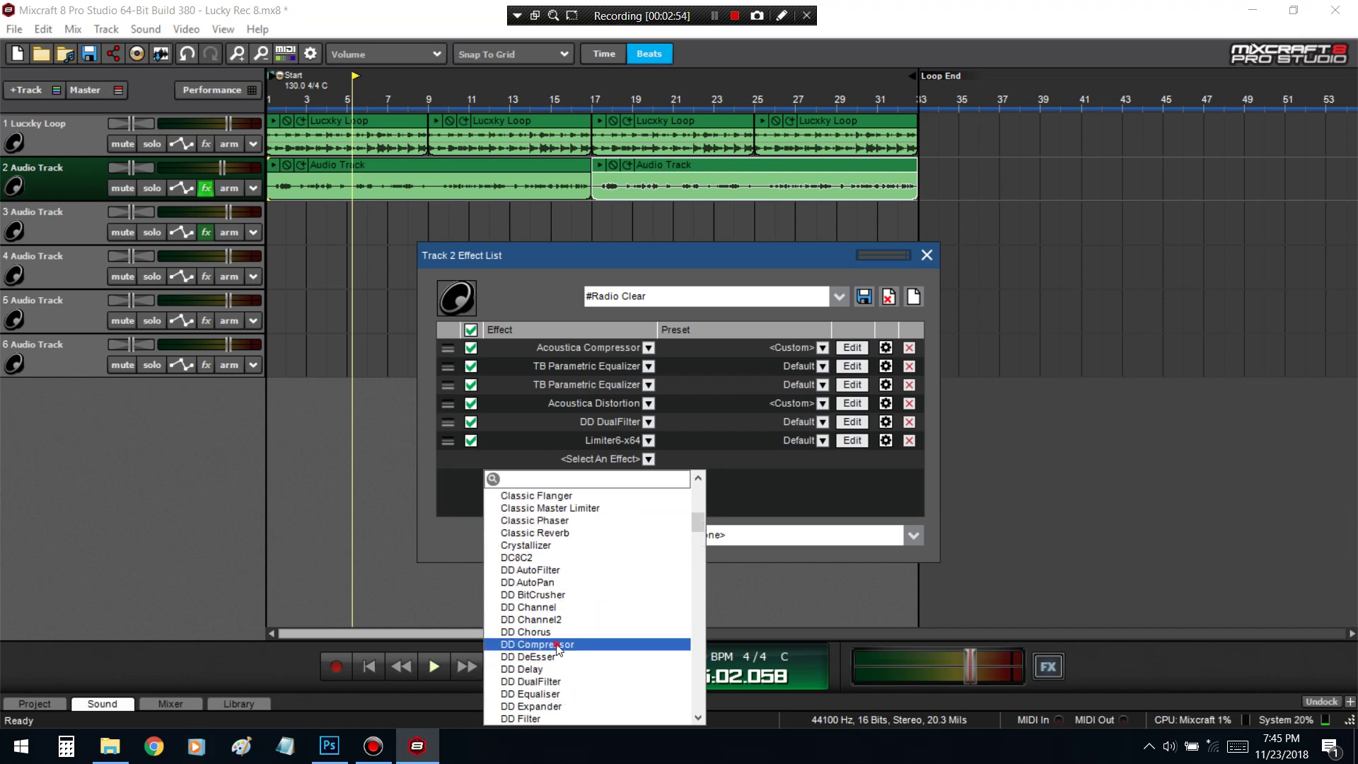
pyautogui.click(555, 644)
pyautogui.moveTo(451, 451); pyautogui.dragTo(450, 440)
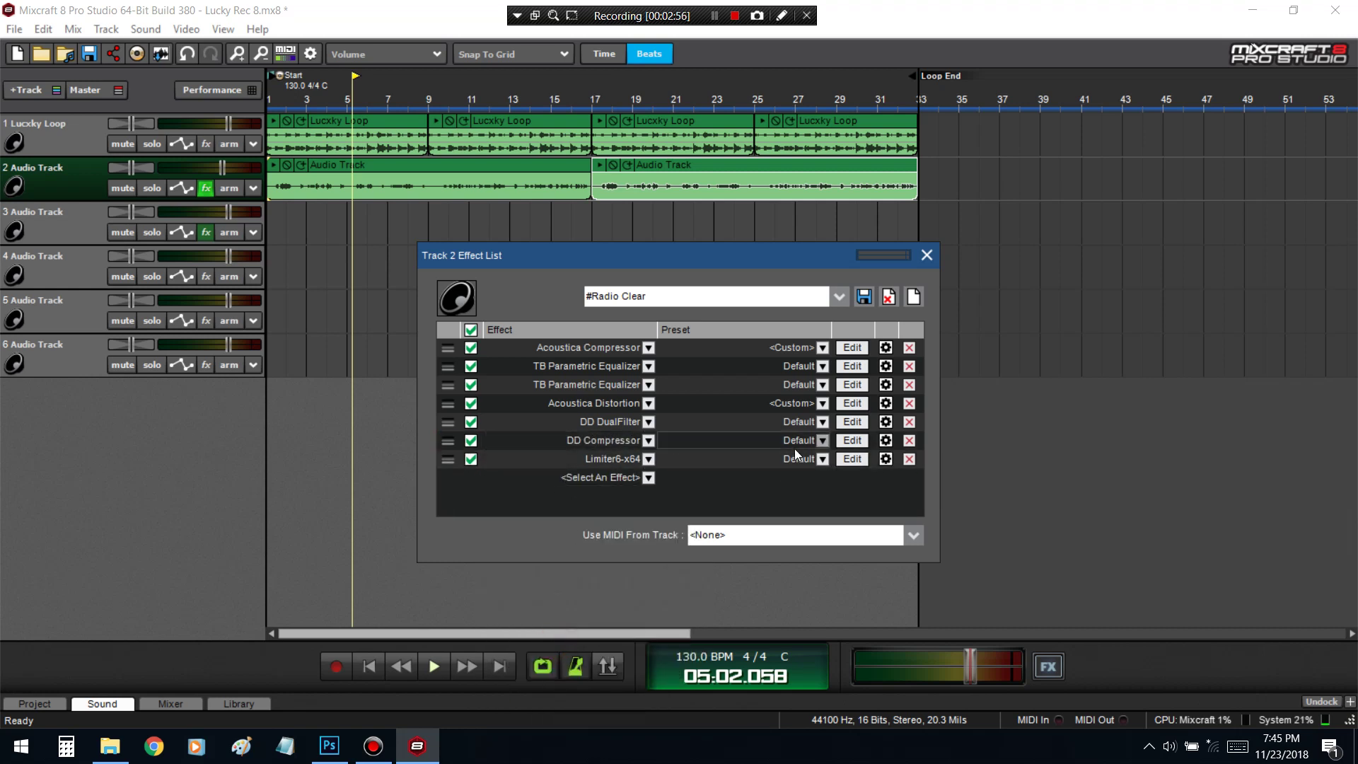
# Set DD Compressor to a 3.1:1 ratio and -9.0 dB threshold, nudging makeup gain up during playback
pyautogui.click(852, 440)
pyautogui.click(369, 666)
pyautogui.click(427, 665)
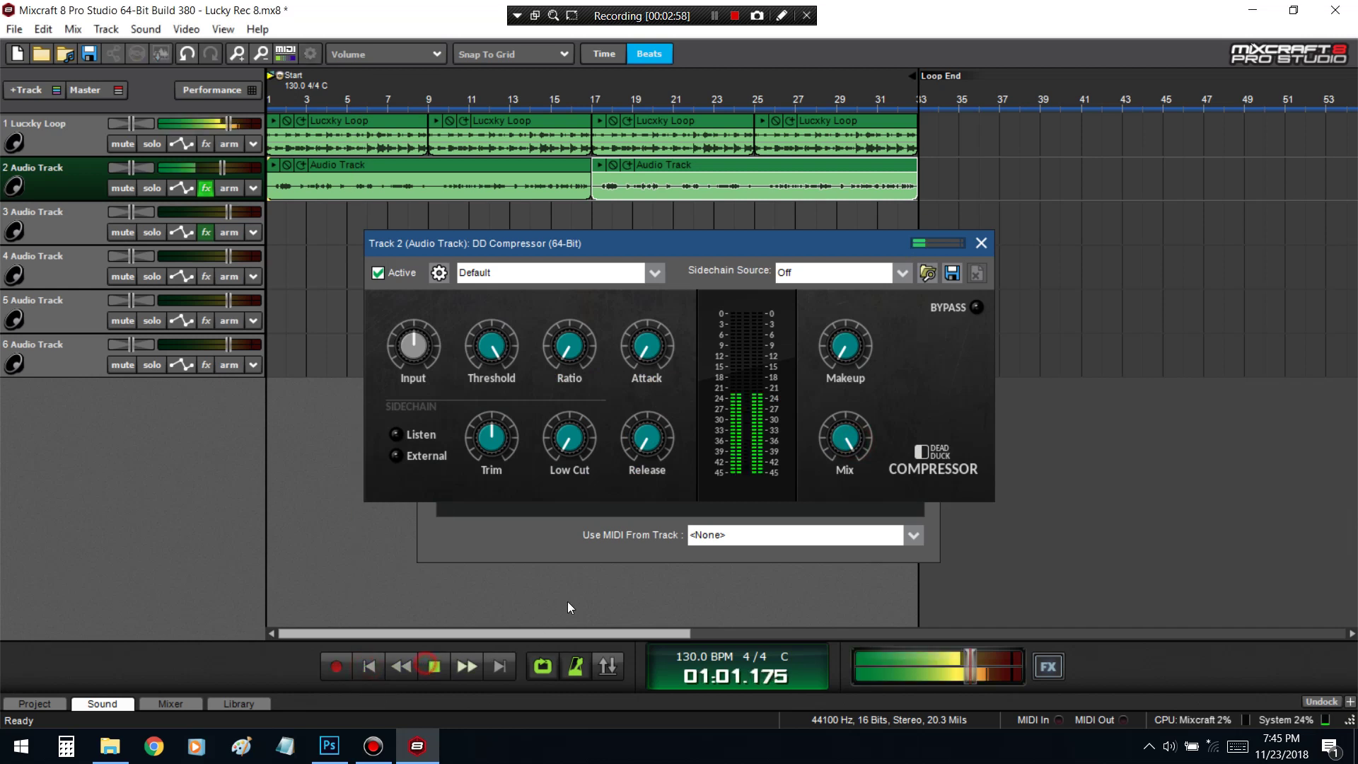
pyautogui.moveTo(541, 379); pyautogui.dragTo(599, 281)
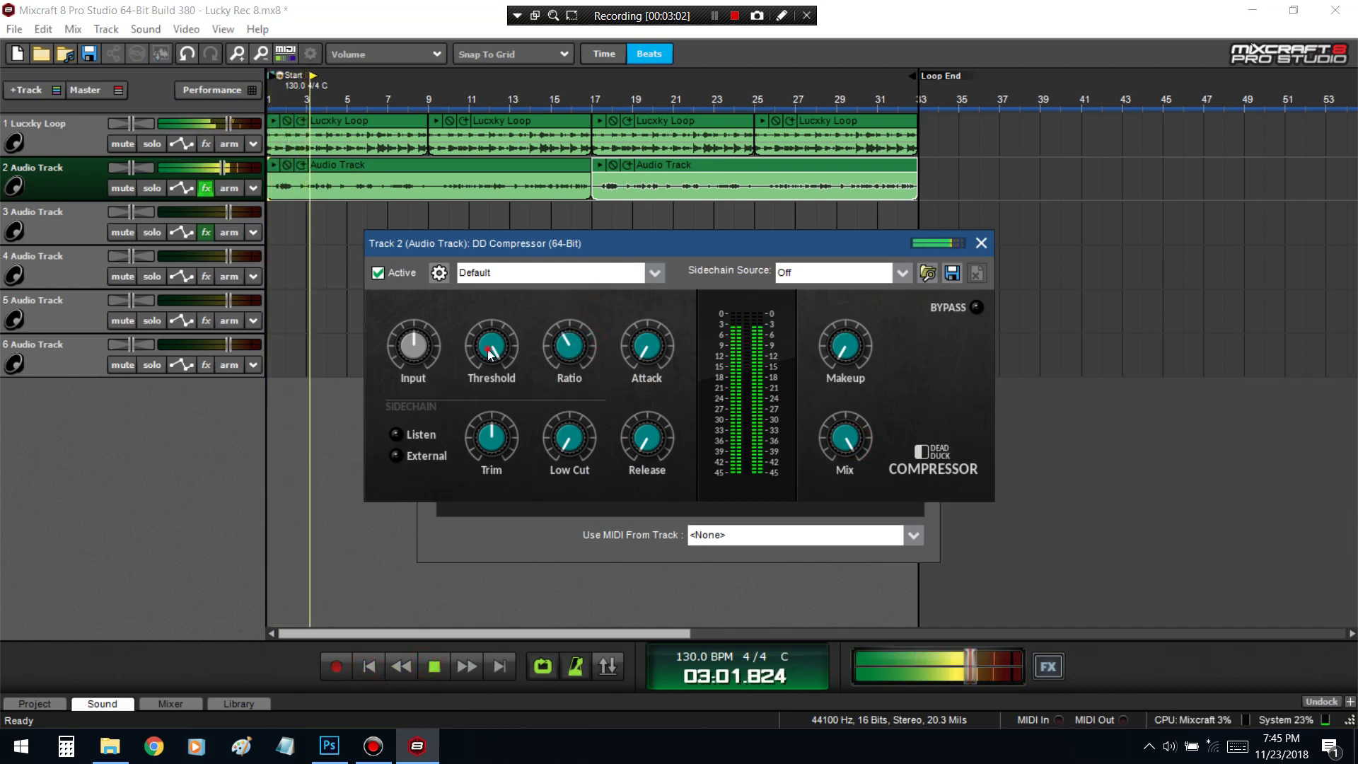
pyautogui.moveTo(492, 347); pyautogui.dragTo(493, 423)
pyautogui.moveTo(837, 357); pyautogui.dragTo(838, 329)
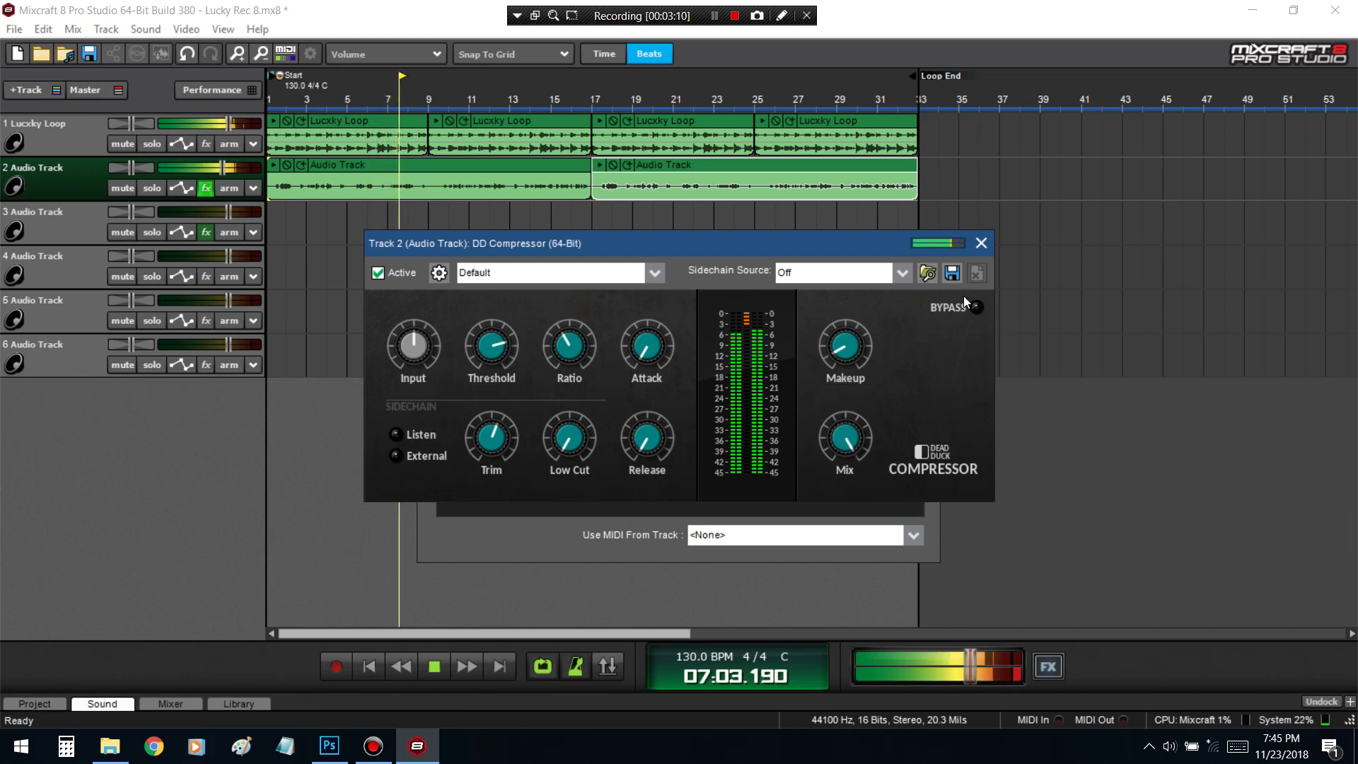
pyautogui.click(980, 242)
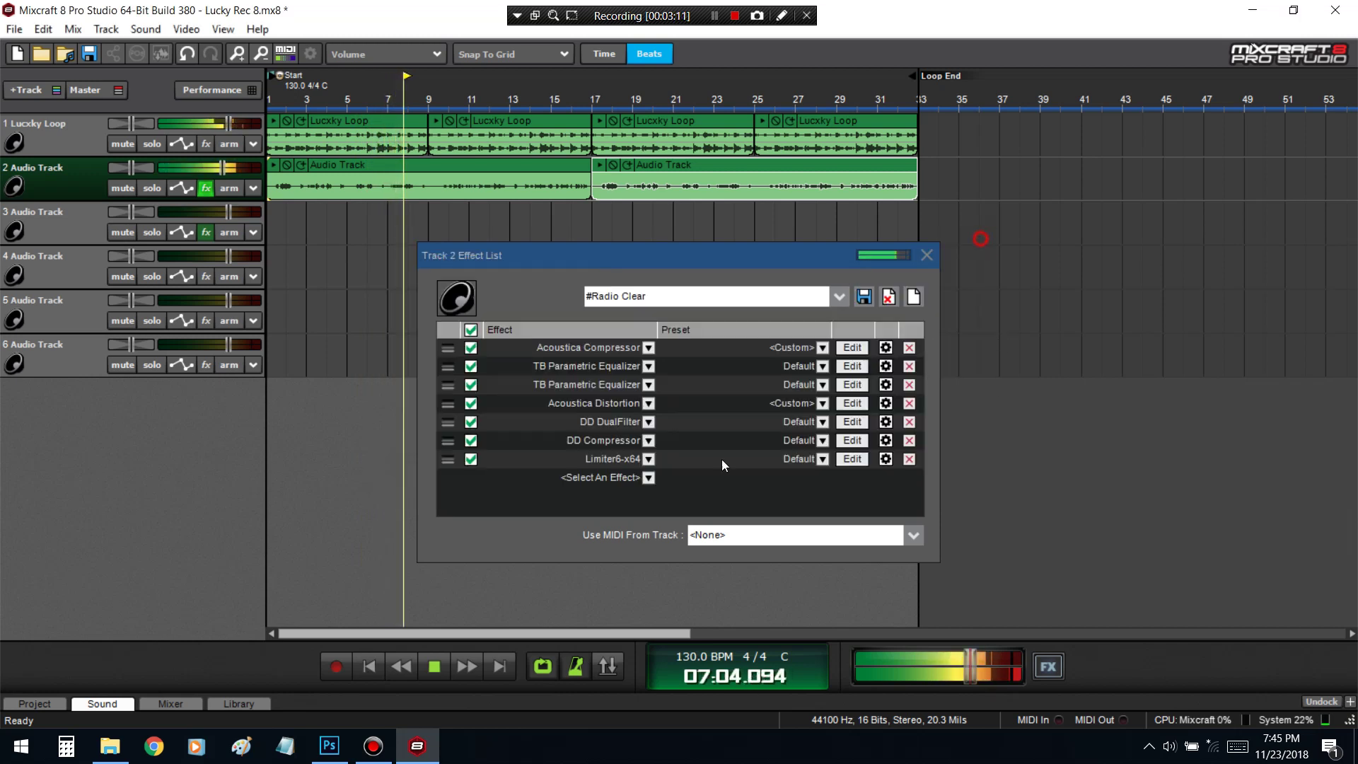
# Dismiss the effect picker without adding anything and stop playback
pyautogui.click(616, 485)
pyautogui.click(434, 664)
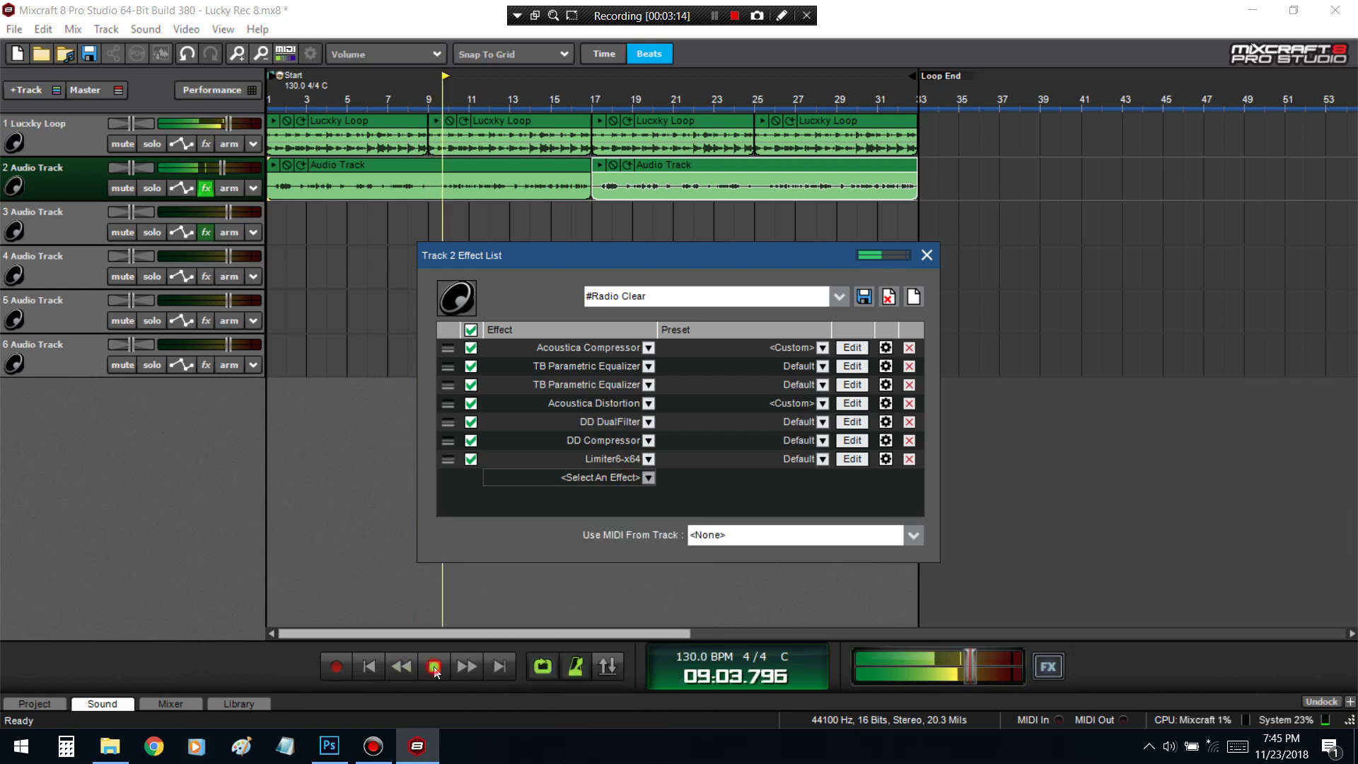
pyautogui.click(435, 664)
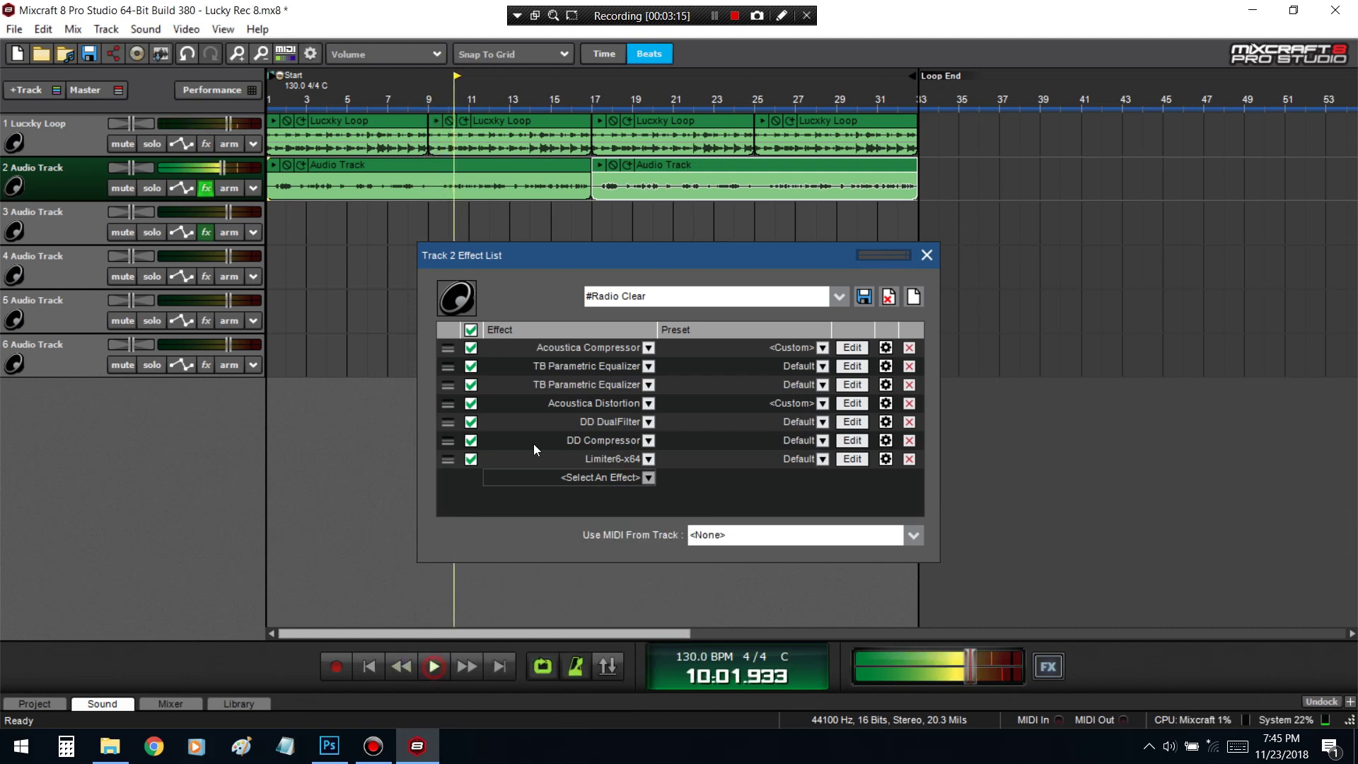
pyautogui.click(715, 17)
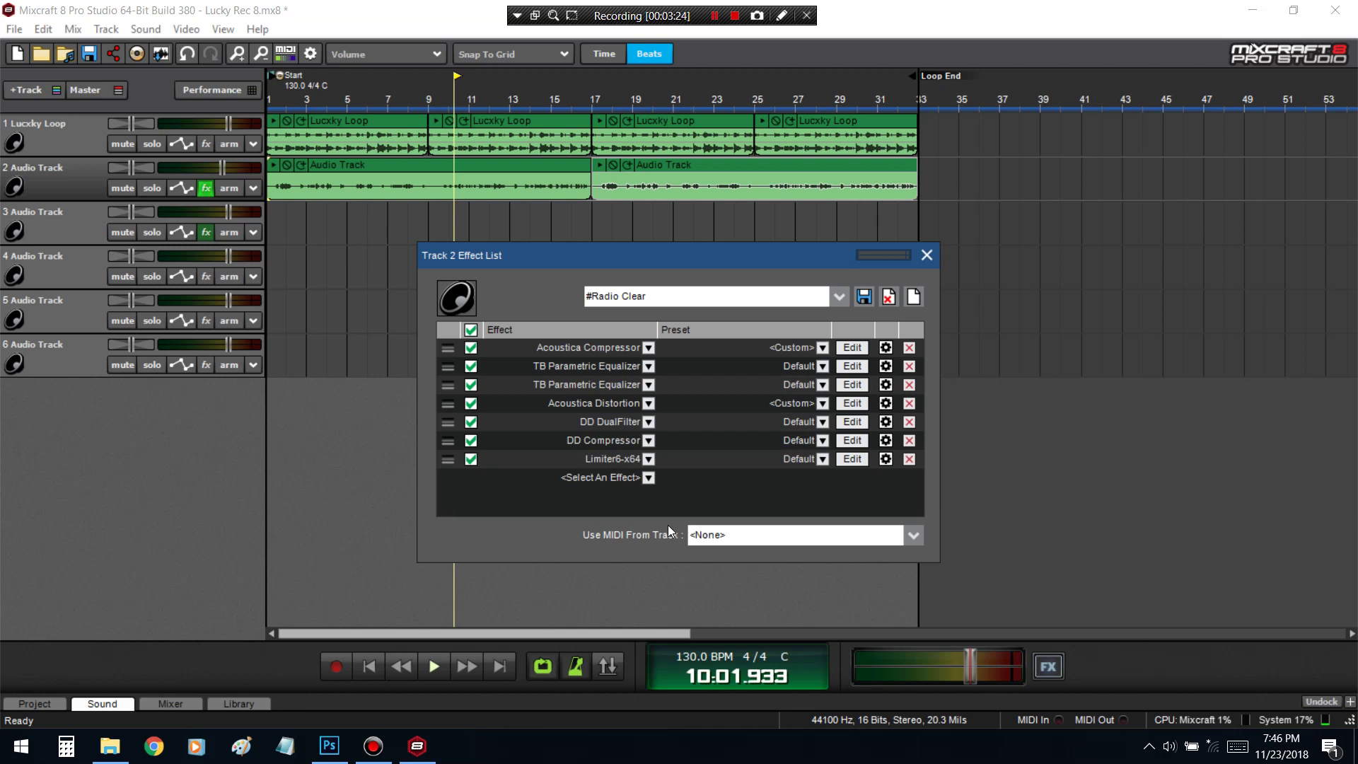
# Pan Track 2 28% right and replay the song from the start
pyautogui.click(925, 256)
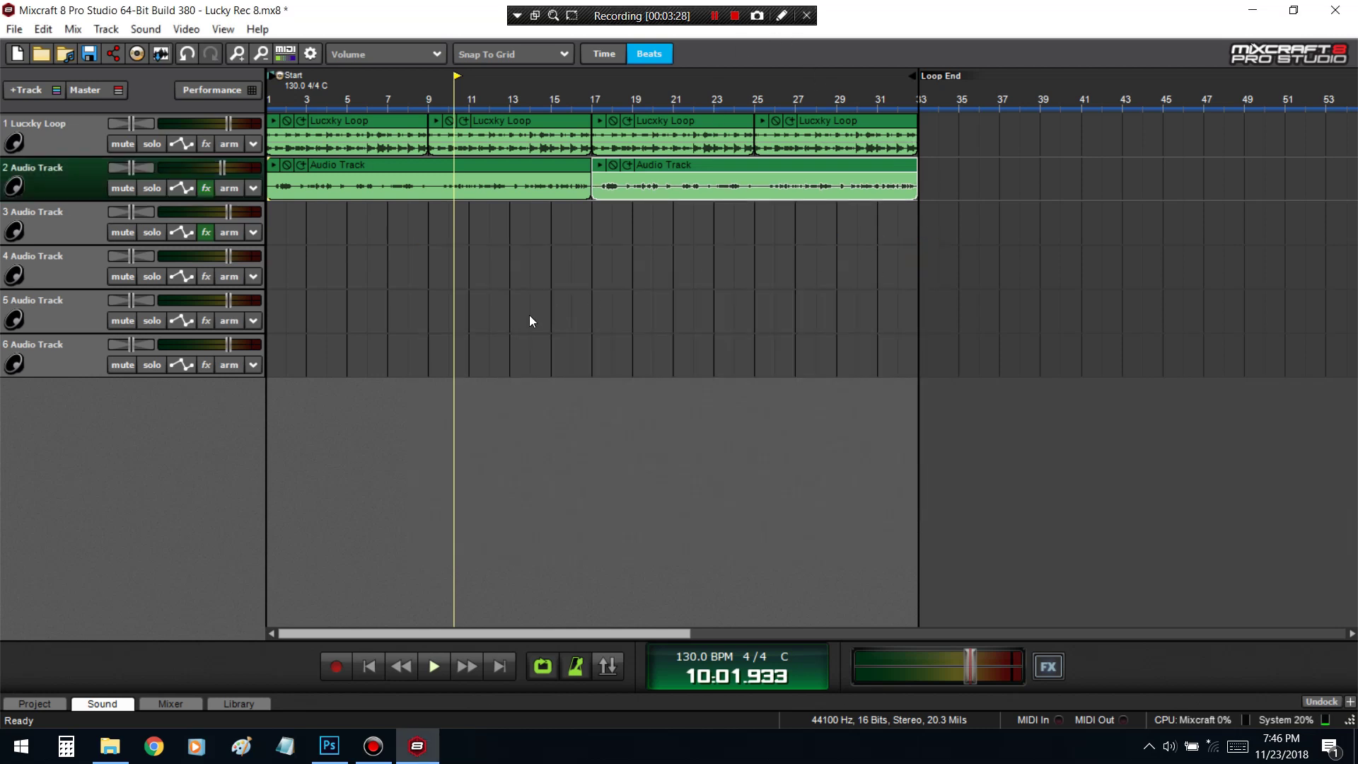
pyautogui.scroll(1, 532, 321)
pyautogui.moveTo(131, 167); pyautogui.dragTo(170, 213)
pyautogui.click(368, 666)
pyautogui.click(428, 665)
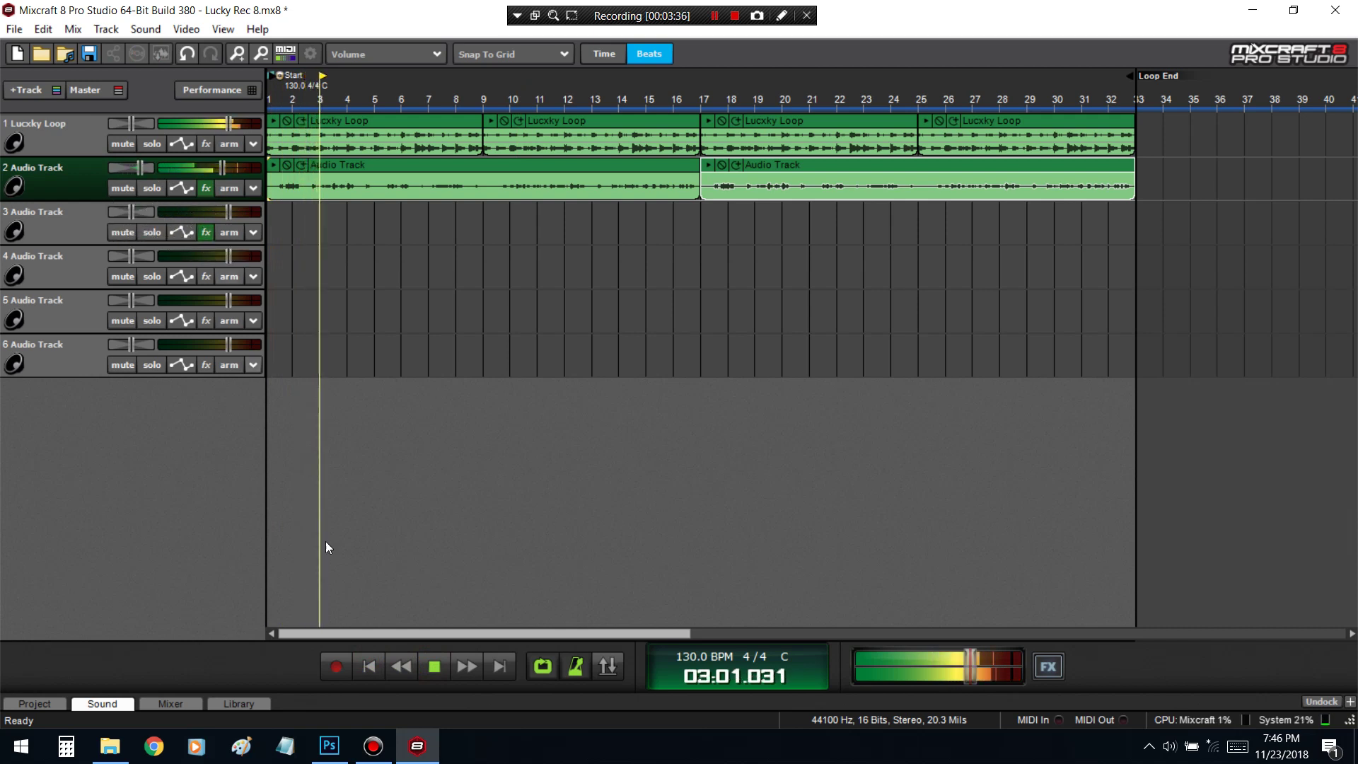
pyautogui.press('space')
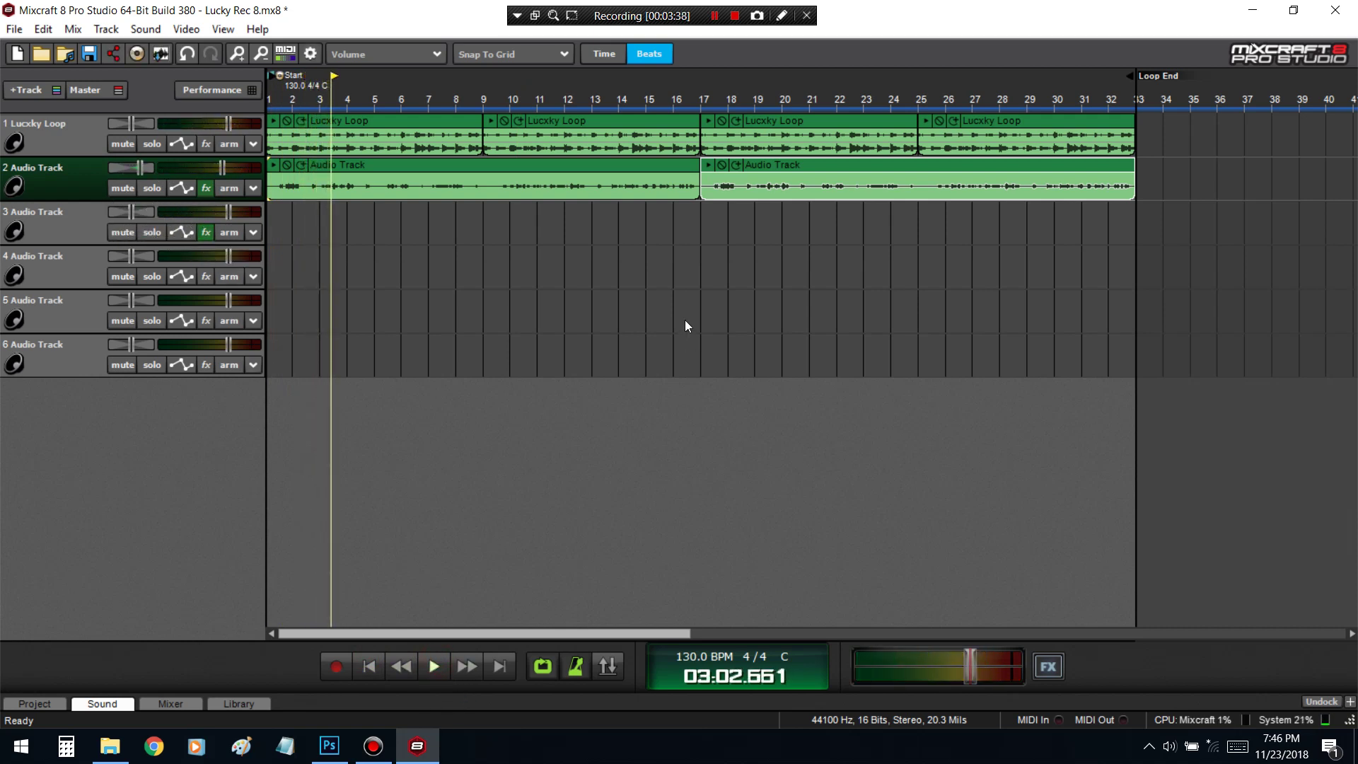